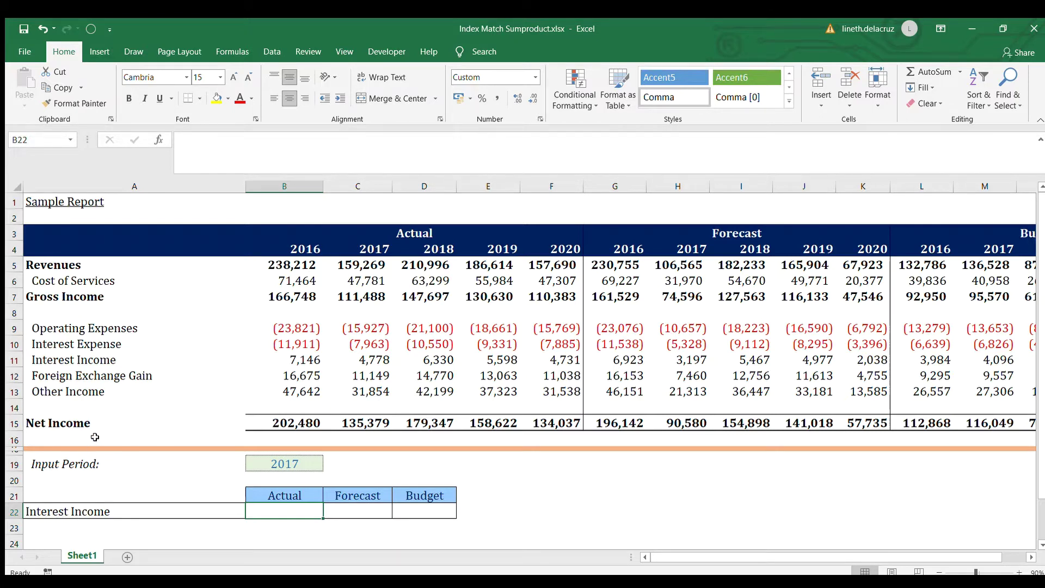
Change the Input Period year in B19 from 2017 to 2020, then move to B22.
{"action": "left_click", "coordinate": [197, 510]}
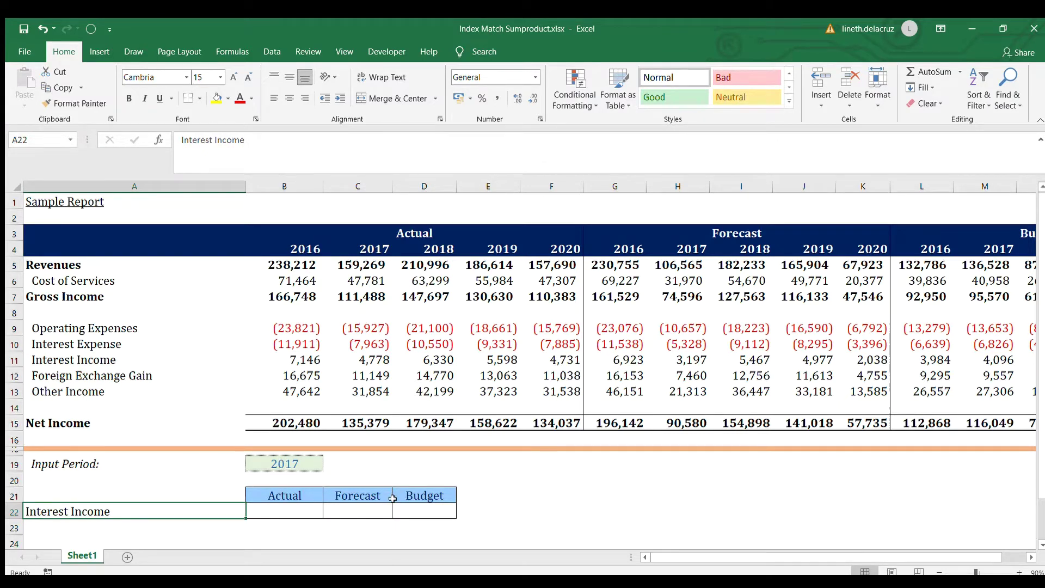
{"action": "left_click", "coordinate": [280, 467]}
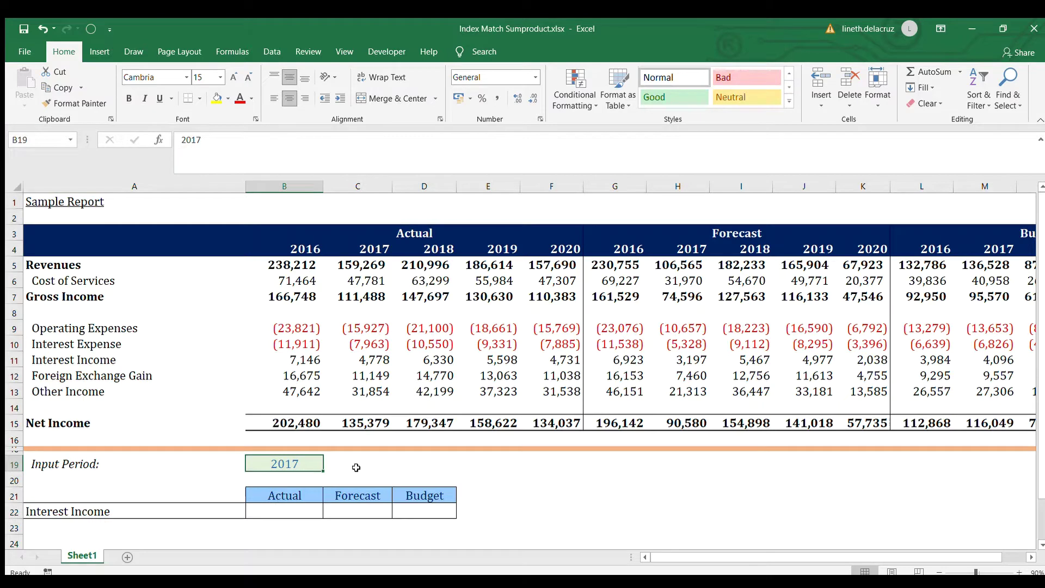
{"action": "type", "text": "2020"}
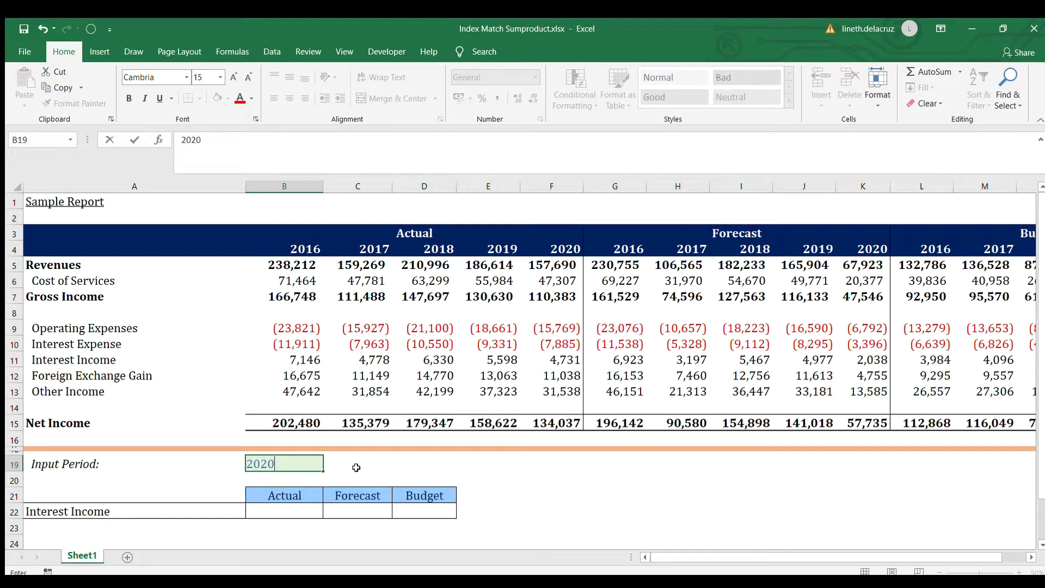
{"action": "key", "text": "Return"}
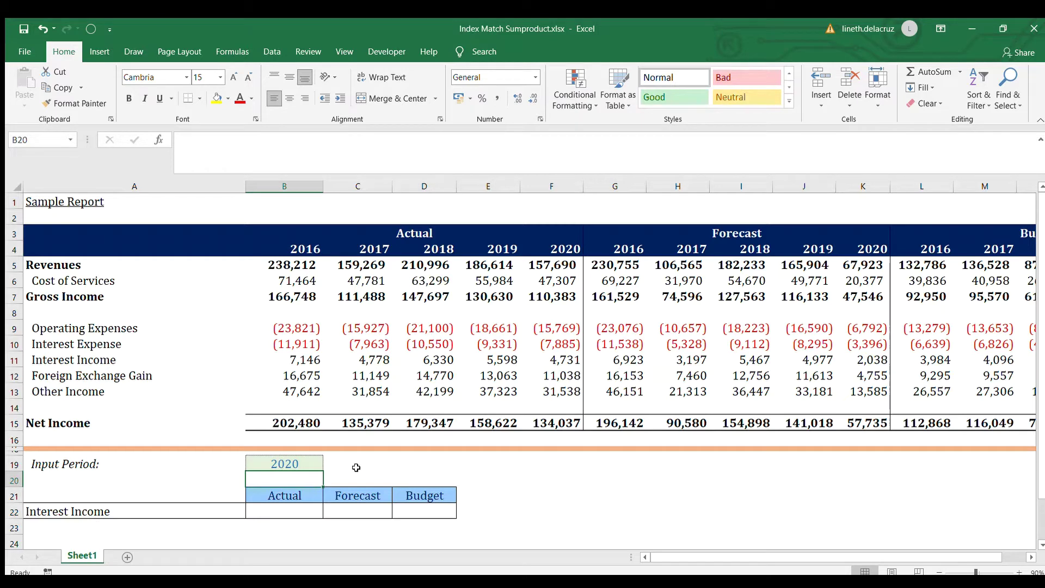
{"action": "key", "text": "Down"}
{"action": "key", "text": "Down"}
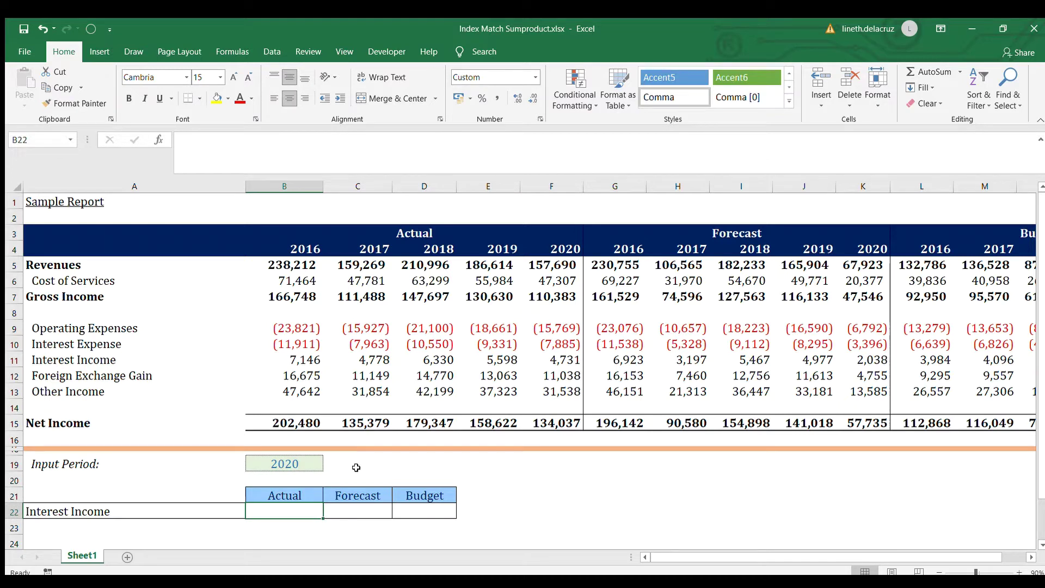
Start an INDEX over B5:P15 with a row MATCH of A22 in A5:A15, exact match.
{"action": "type", "text": "="}
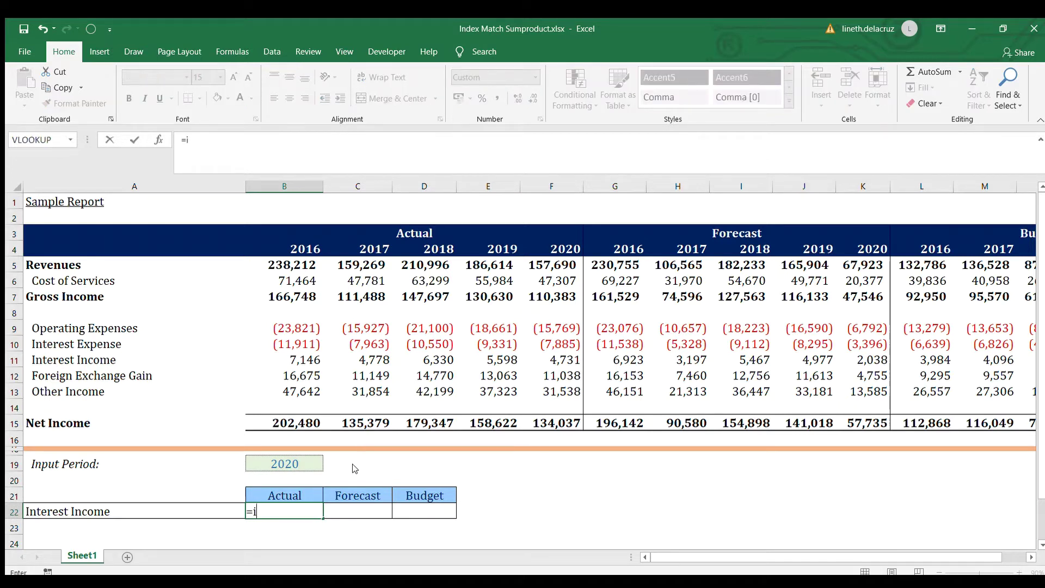
{"action": "type", "text": "index("}
{"action": "left_click", "coordinate": [302, 267]}
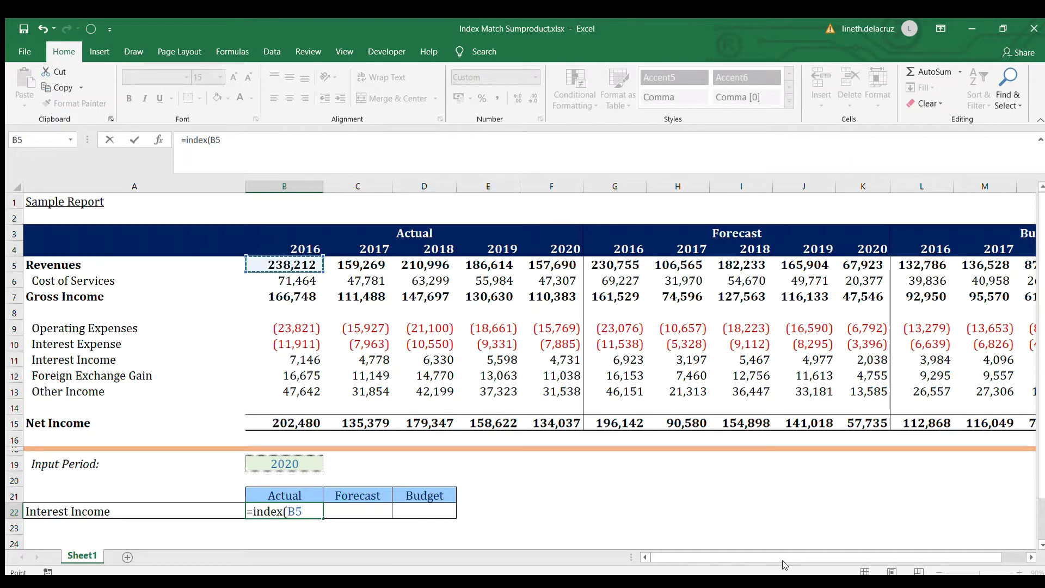
{"action": "left_click_drag", "start_coordinate": [784, 564], "coordinate": [807, 564]}
{"action": "left_click", "coordinate": [939, 423], "text": "shift"}
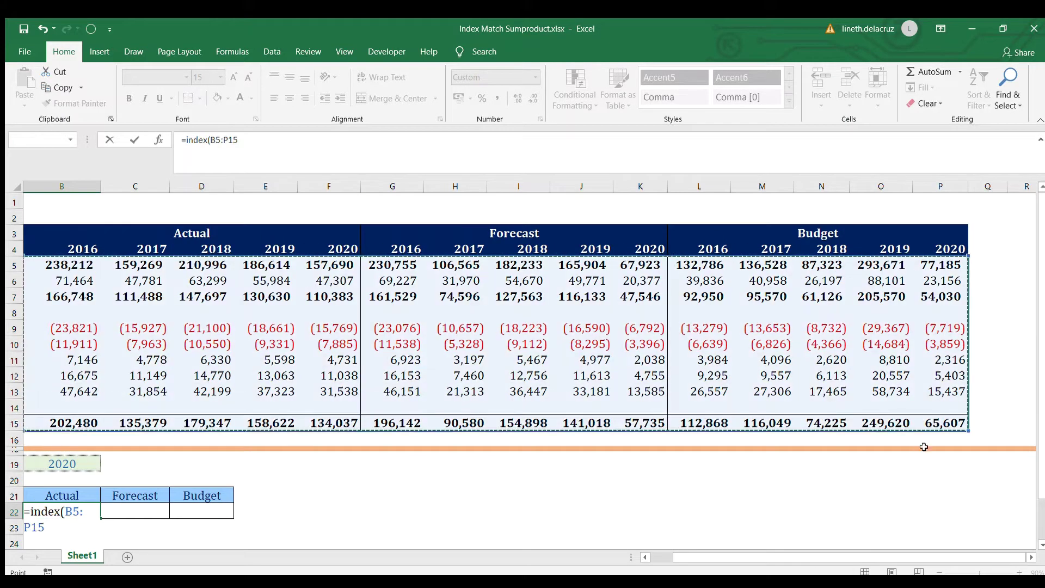
{"action": "scroll", "coordinate": [572, 521], "scroll_direction": "left", "scroll_amount": 2}
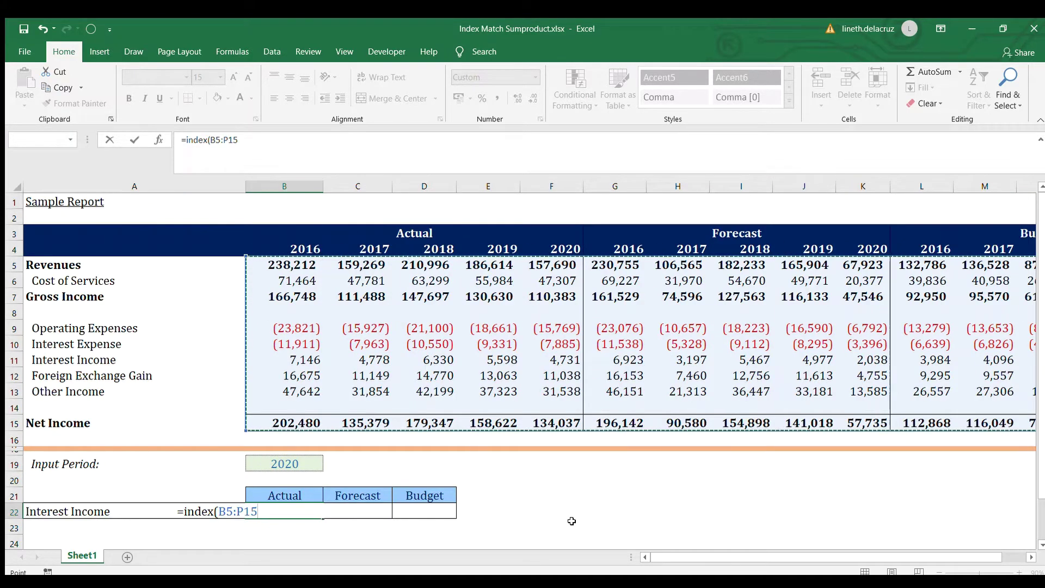
{"action": "type", "text": ","}
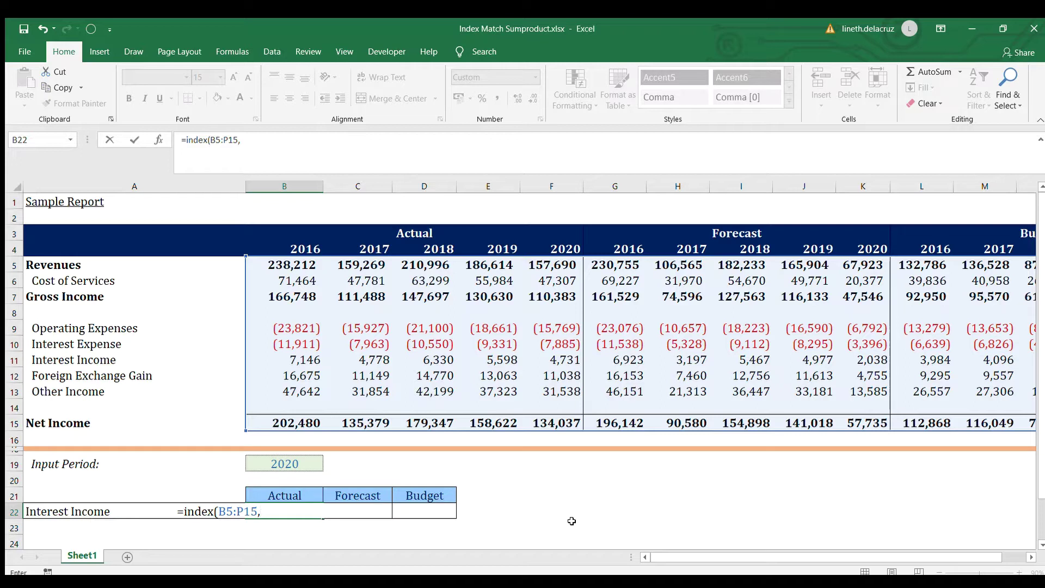
{"action": "type", "text": "match("}
{"action": "left_click", "coordinate": [110, 515]}
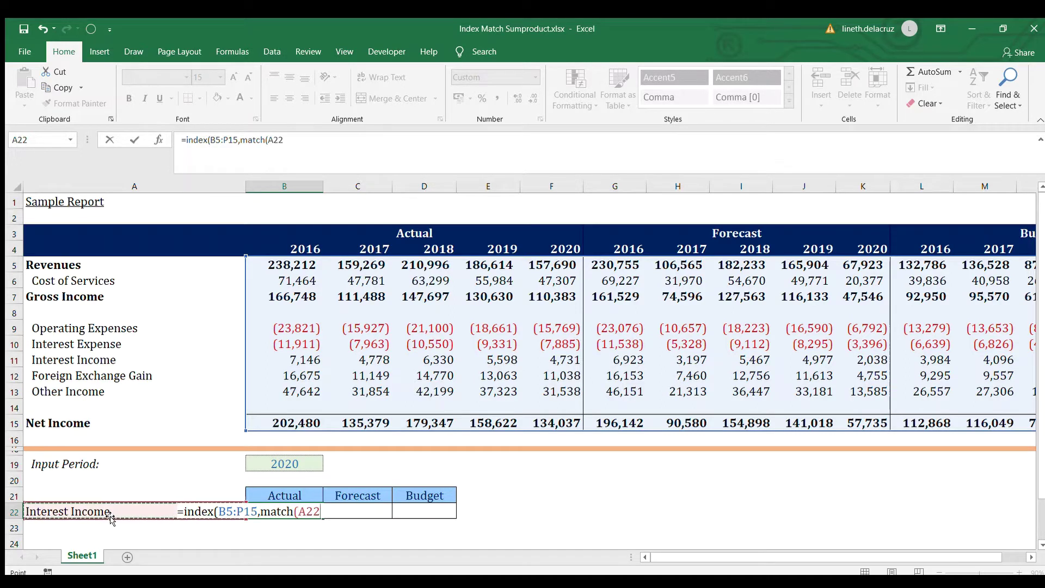
{"action": "type", "text": ","}
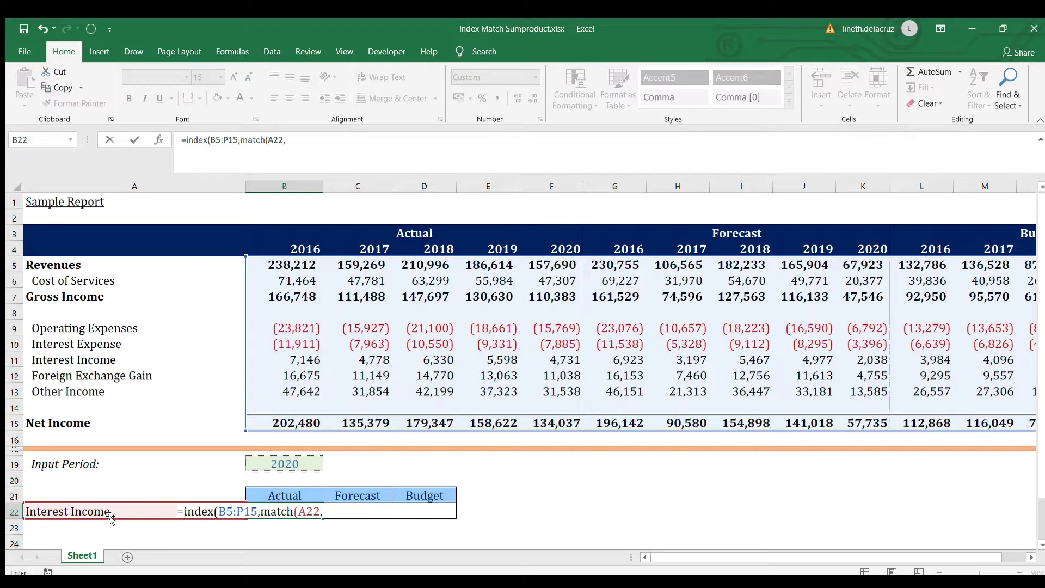
{"action": "left_click", "coordinate": [101, 266]}
{"action": "left_click_drag", "start_coordinate": [89, 415], "coordinate": [88, 420]}
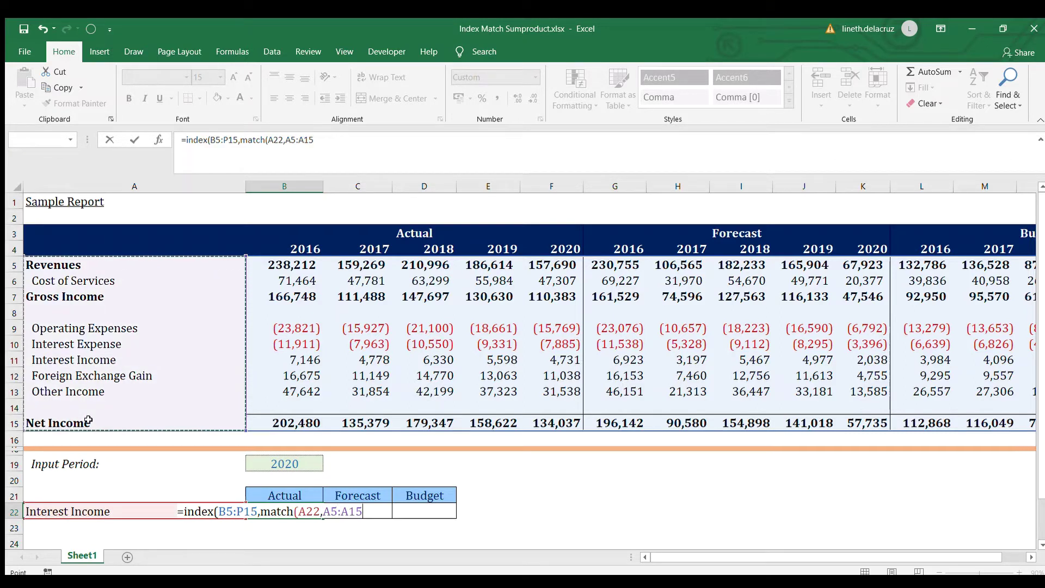
{"action": "type", "text": ","}
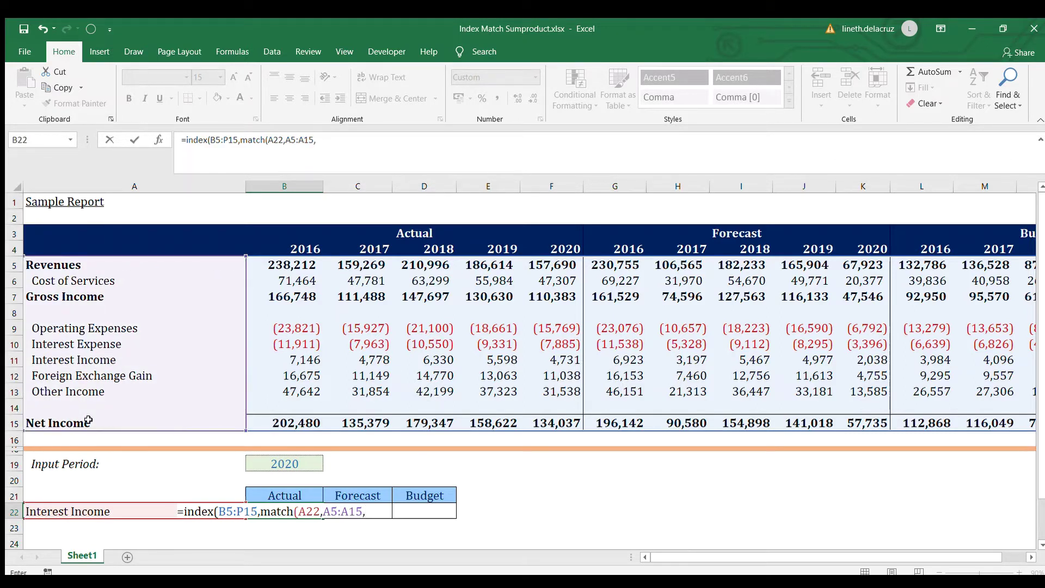
{"action": "type", "text": "0),match("}
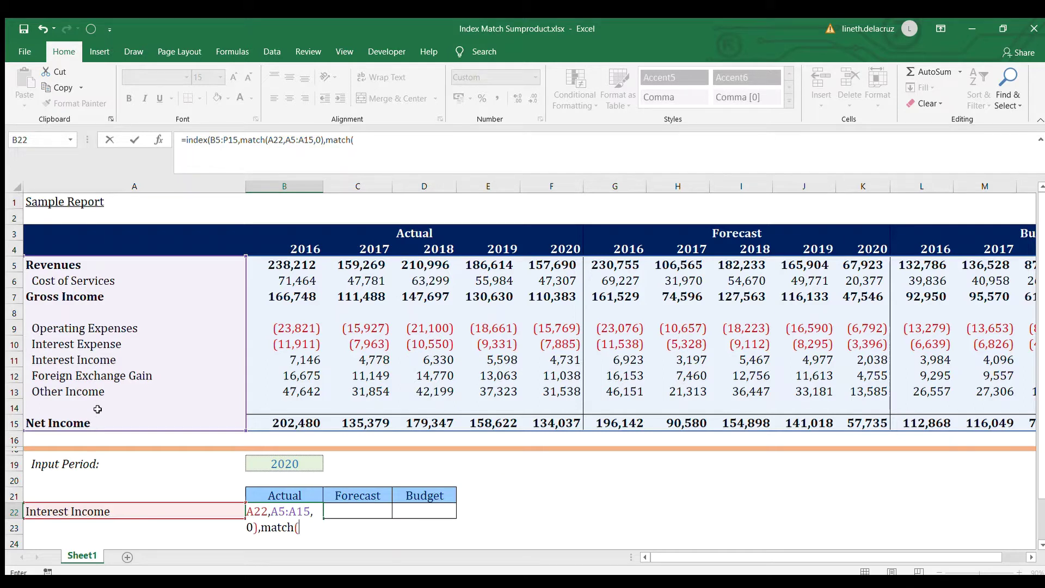
Add a column MATCH of B21&B19 against B3:P3&B4:P4 with exact match 0.
{"action": "left_click", "coordinate": [294, 495]}
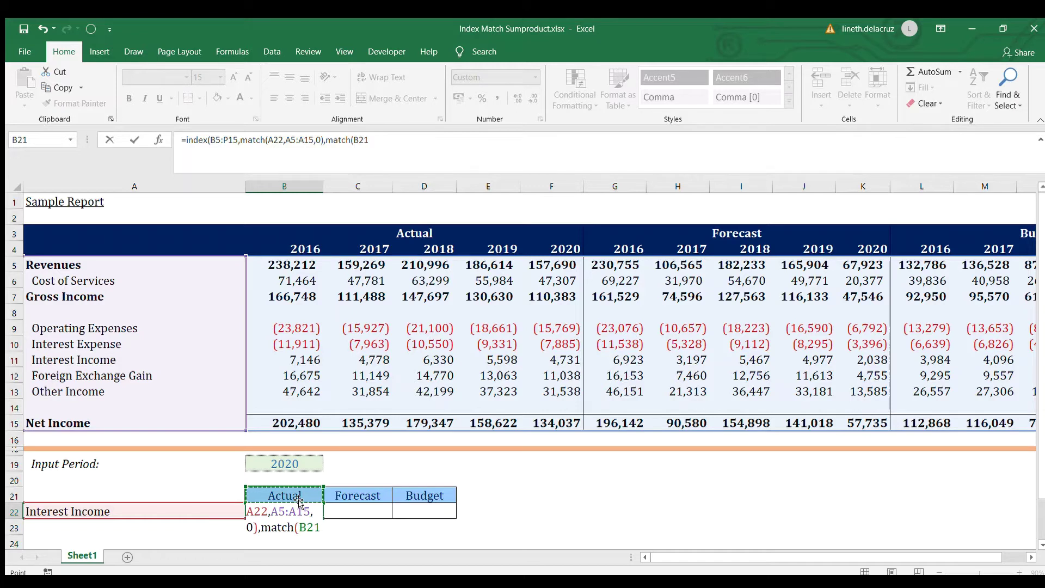
{"action": "type", "text": "&"}
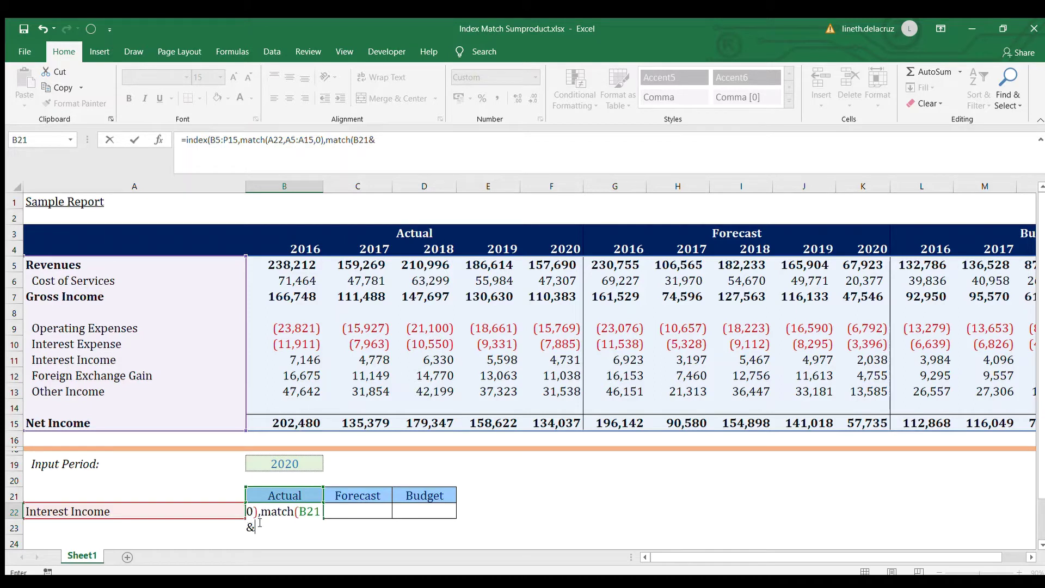
{"action": "left_click", "coordinate": [274, 464]}
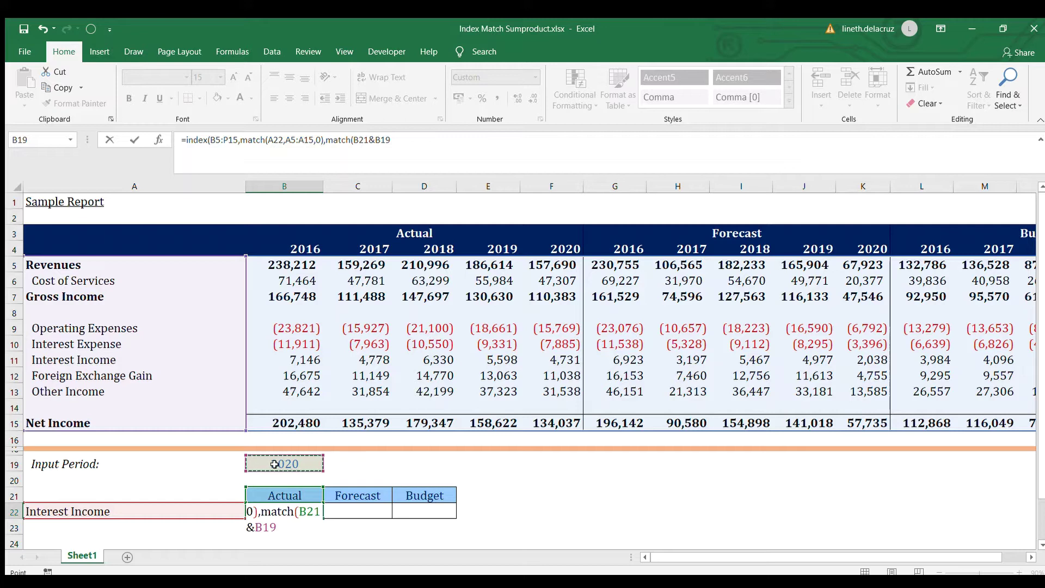
{"action": "type", "text": ","}
{"action": "left_click", "coordinate": [330, 231]}
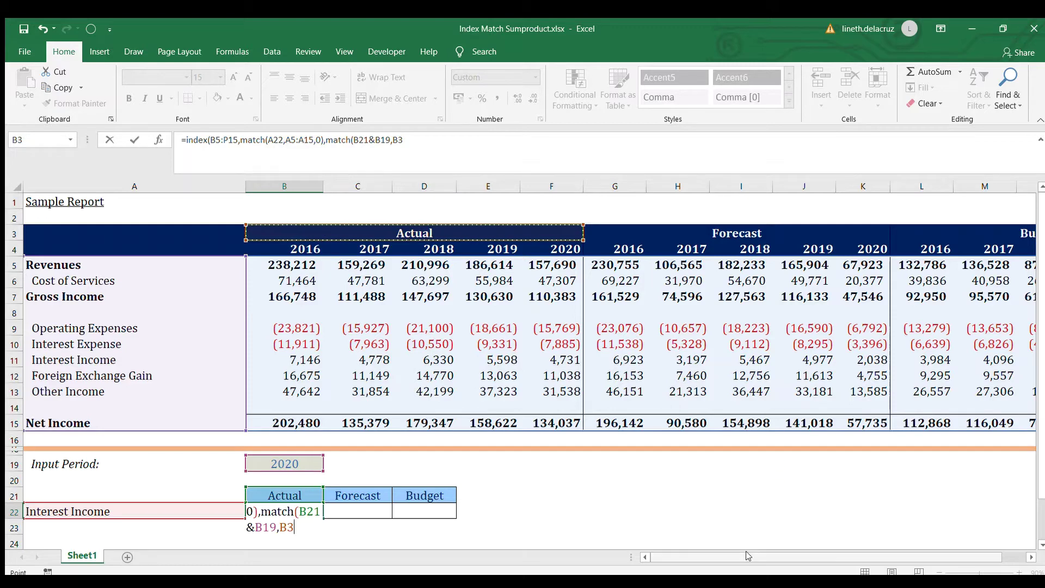
{"action": "key", "text": "shift+Right"}
{"action": "key", "text": "shift+Right"}
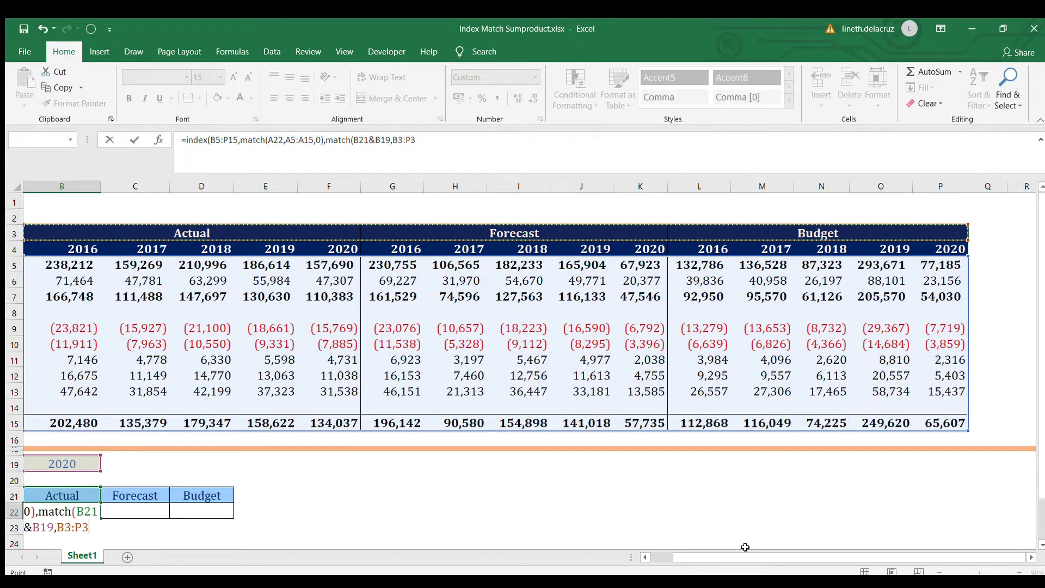
{"action": "type", "text": "&"}
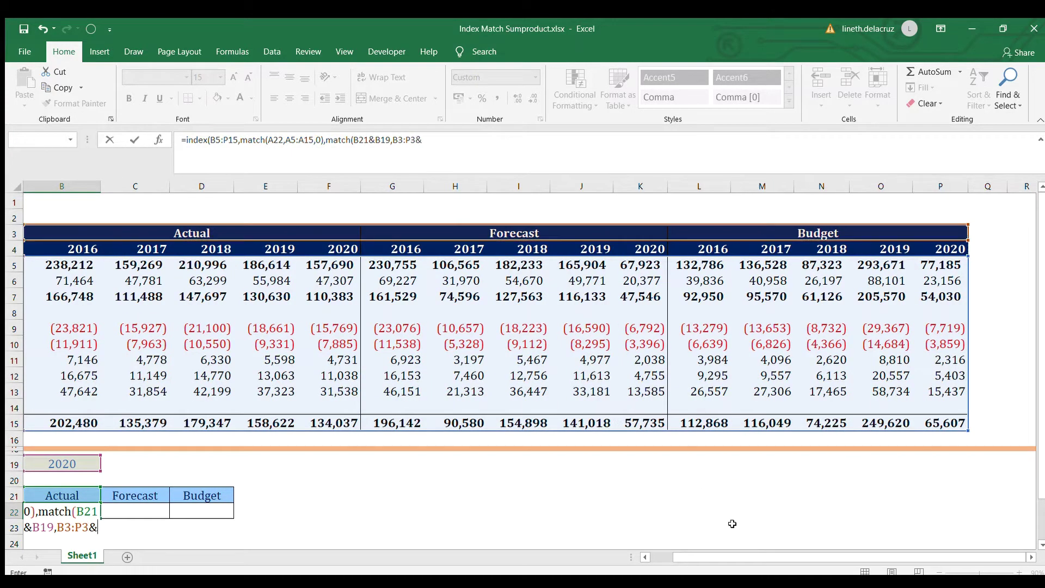
{"action": "left_click_drag", "start_coordinate": [756, 556], "coordinate": [734, 556]}
{"action": "left_click", "coordinate": [279, 248]}
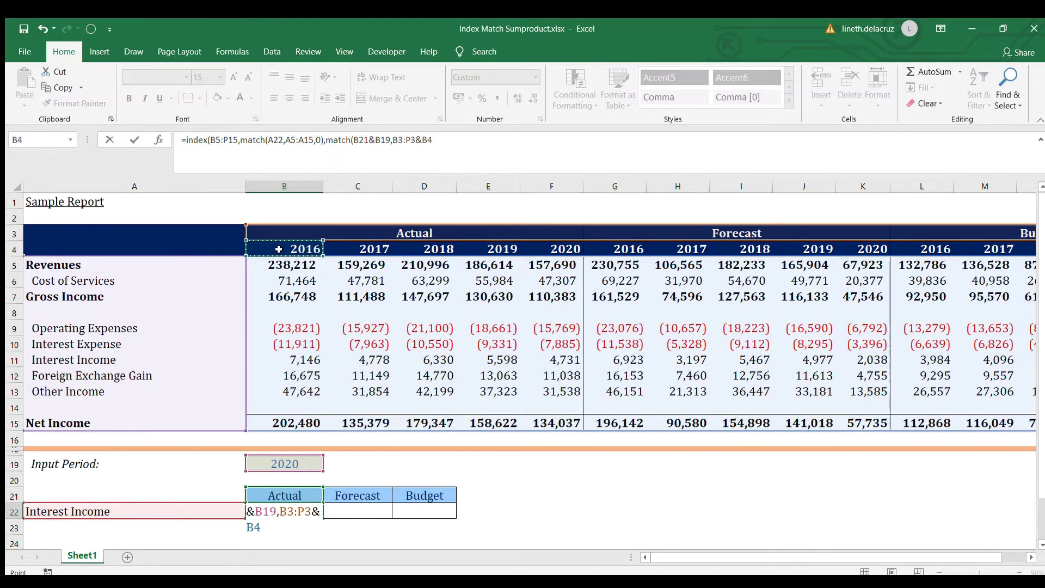
{"action": "key", "text": "ctrl+shift+Right"}
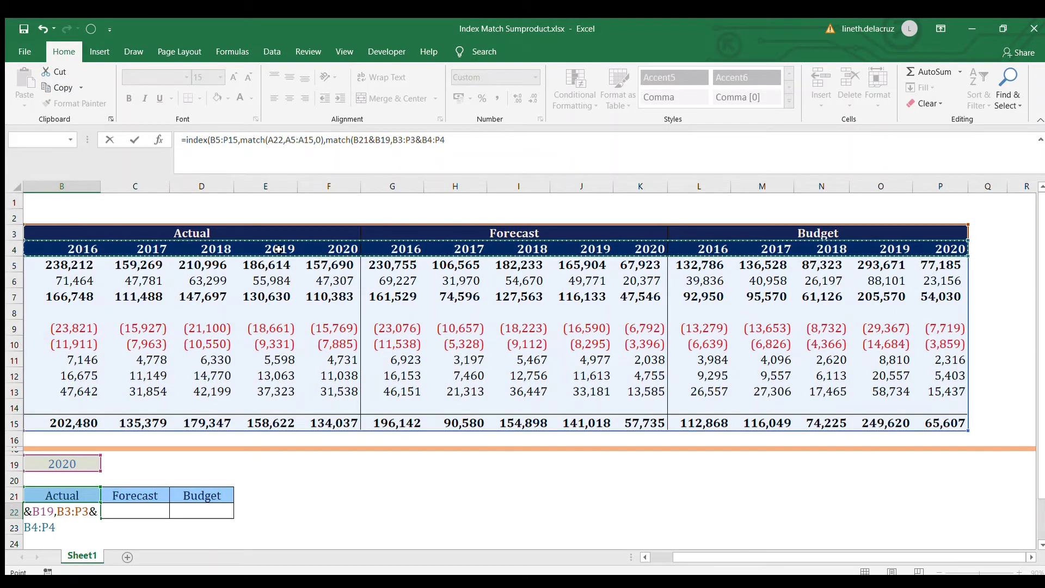
{"action": "type", "text": ")"}
{"action": "left_click_drag", "start_coordinate": [690, 557], "coordinate": [668, 558]}
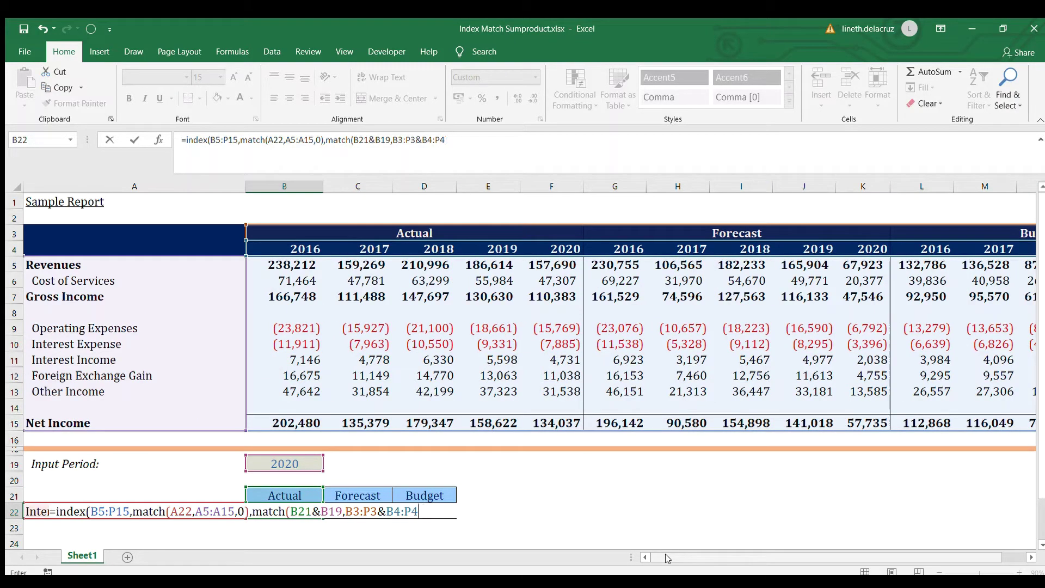
{"action": "type", "text": "0"}
Commit the B22 formula, which shows #VALUE!, and insert a blank row above the year headers.
{"action": "key", "text": "Return"}
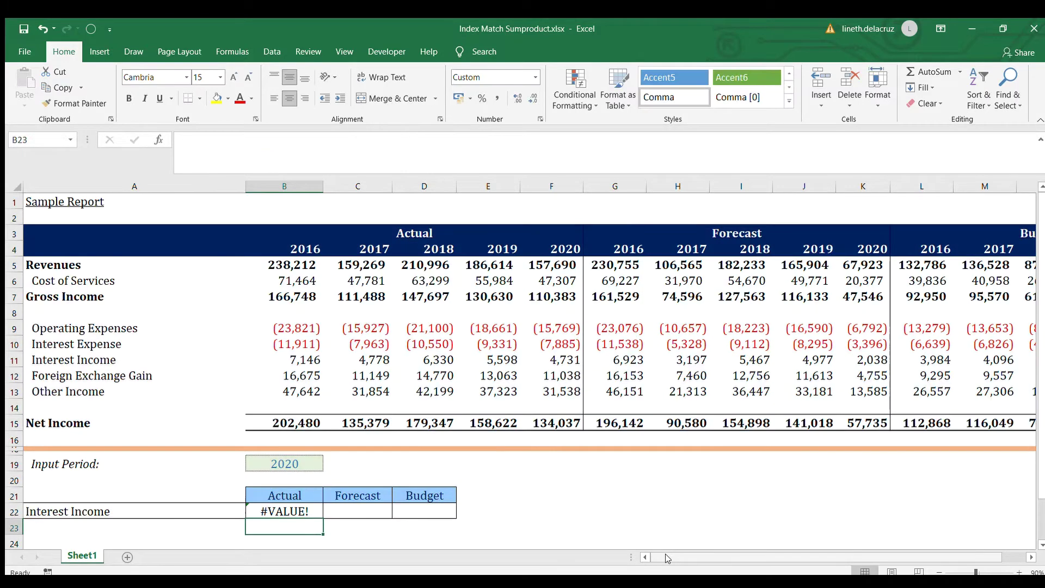
{"action": "key", "text": "Up"}
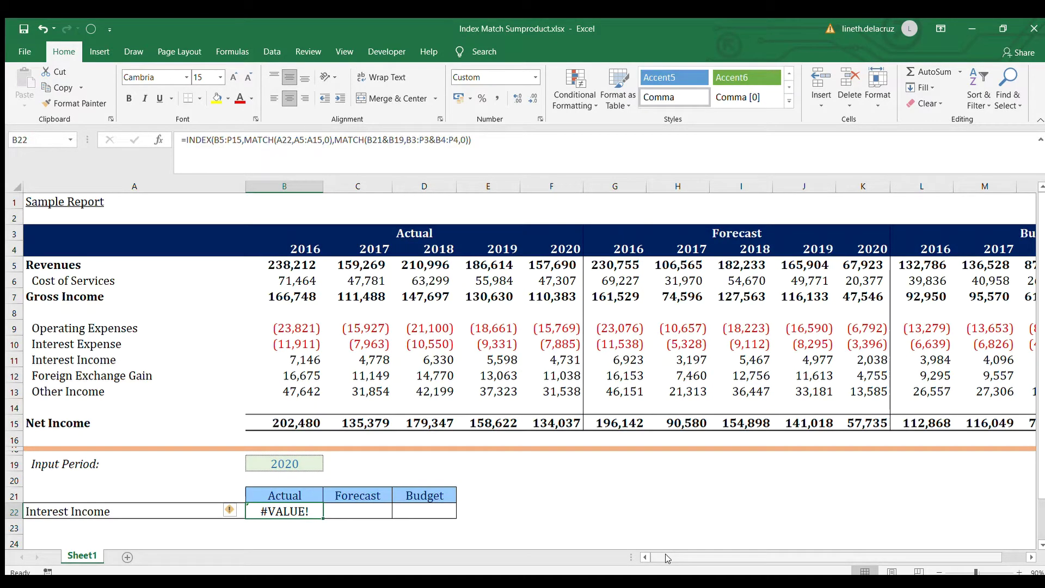
{"action": "left_click", "coordinate": [414, 230]}
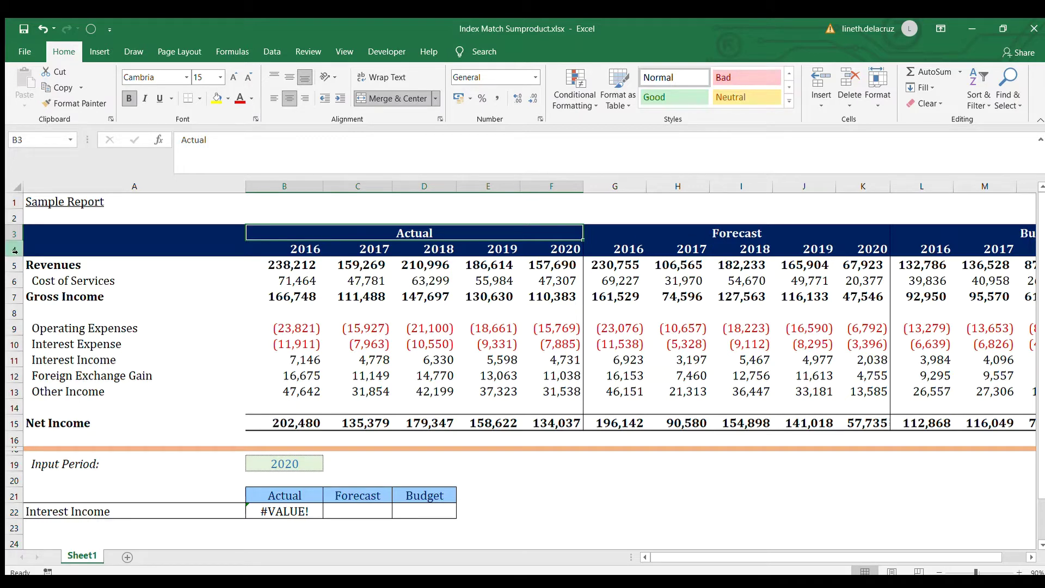
{"action": "left_click", "coordinate": [15, 250]}
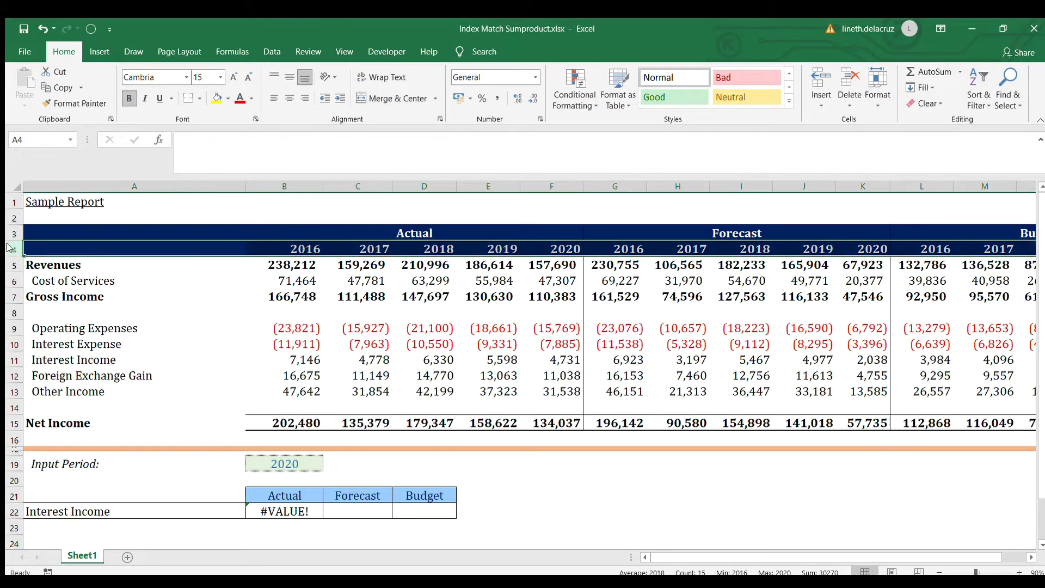
{"action": "key", "text": "ctrl+shift+plus"}
Link B4 to the Actual heading above and copy that label across C4:F4.
{"action": "left_click", "coordinate": [307, 249]}
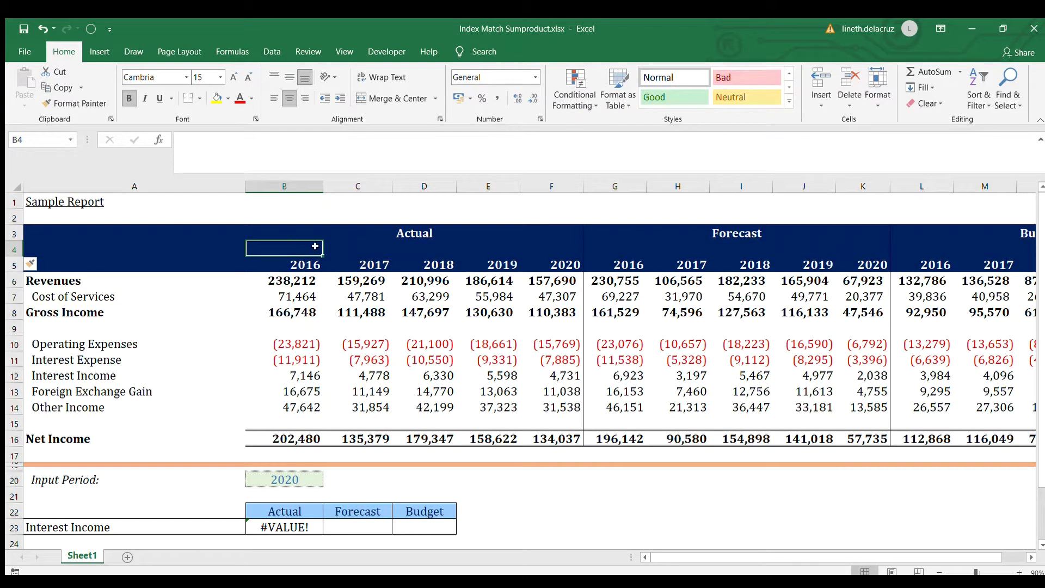
{"action": "left_click", "coordinate": [337, 245]}
{"action": "left_click", "coordinate": [285, 250]}
{"action": "left_click", "coordinate": [358, 250]}
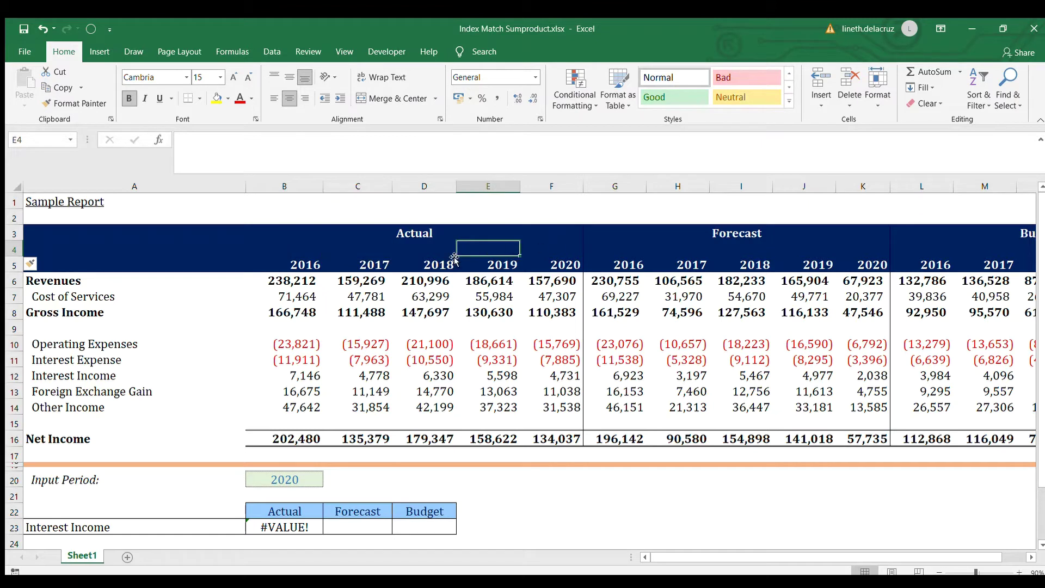
{"action": "left_click", "coordinate": [256, 248]}
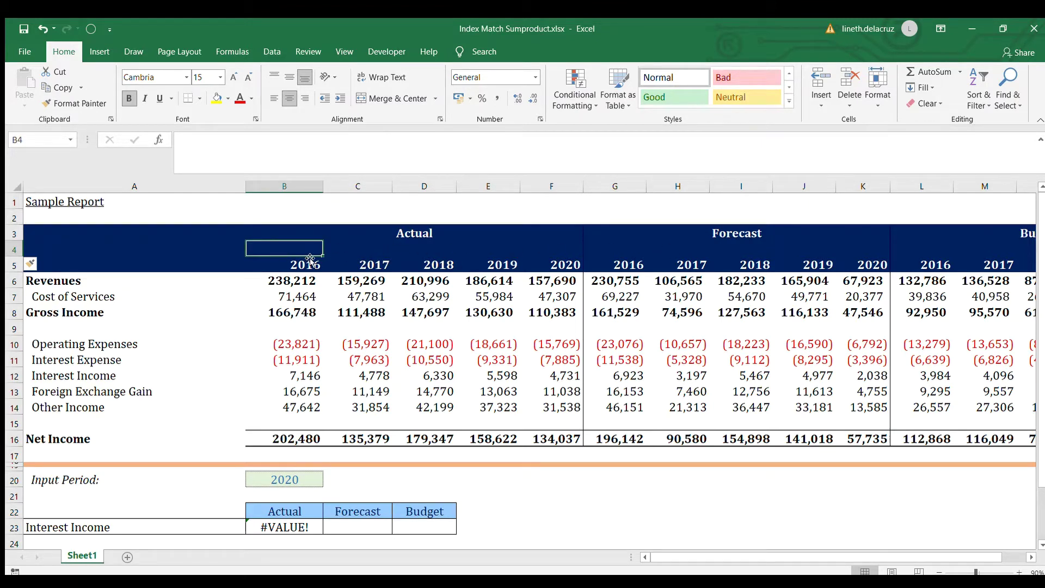
{"action": "left_click", "coordinate": [291, 263]}
{"action": "left_click_drag", "start_coordinate": [291, 246], "coordinate": [416, 258]}
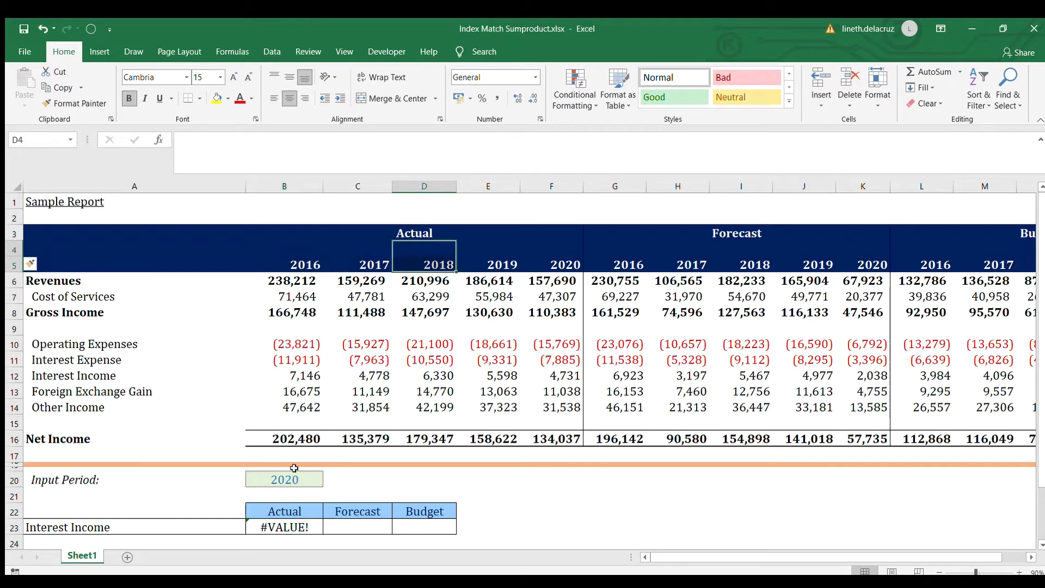
{"action": "left_click", "coordinate": [302, 252]}
{"action": "type", "text": "="}
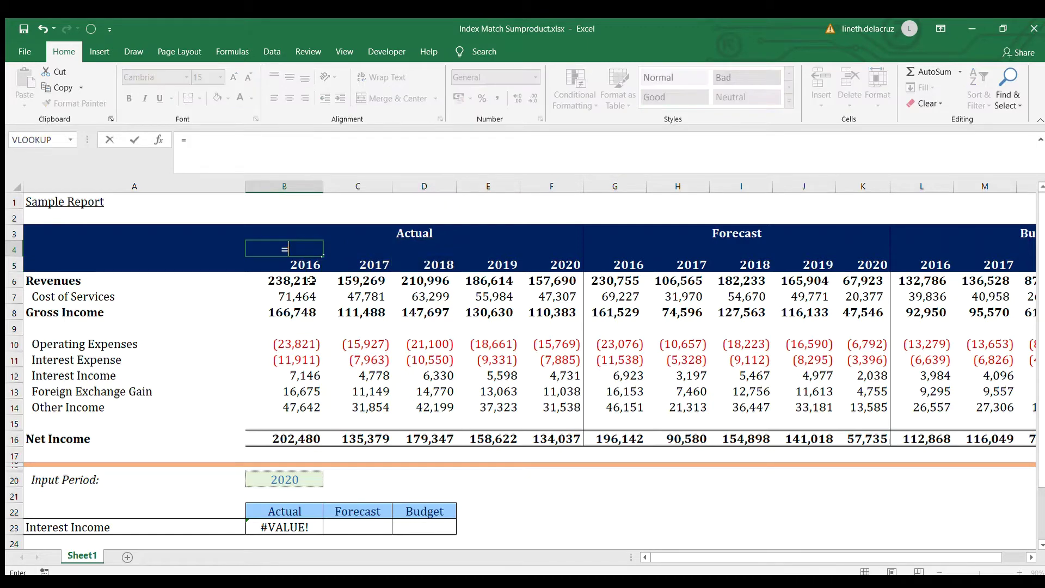
{"action": "key", "text": "Up"}
{"action": "key", "text": "Return"}
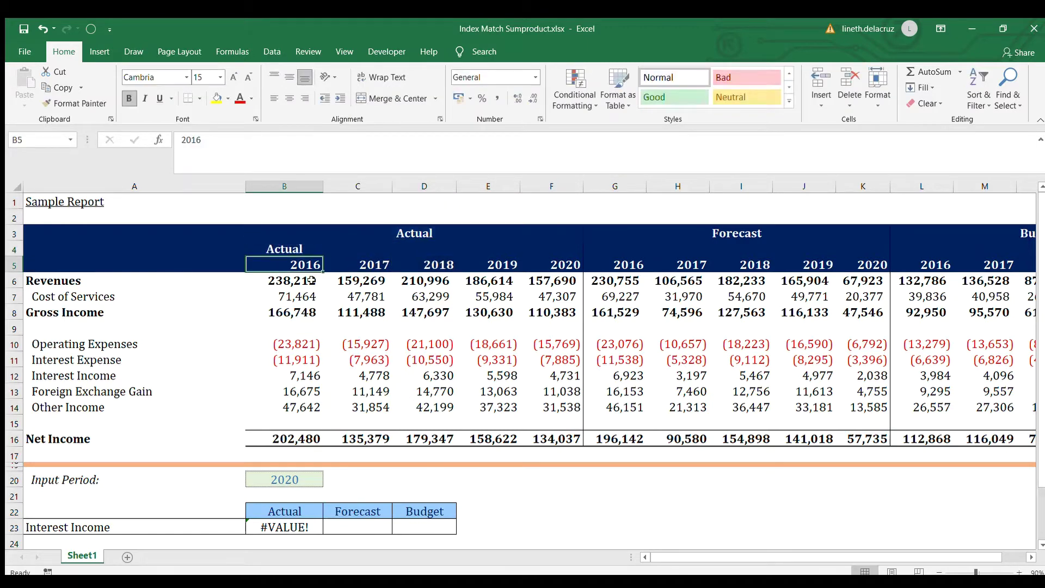
{"action": "key", "text": "Up"}
{"action": "key", "text": "ctrl+c"}
{"action": "key", "text": "Right"}
{"action": "key", "text": "shift+Right"}
{"action": "key", "text": "shift+Right"}
{"action": "key", "text": "shift+Right"}
{"action": "key", "text": "ctrl+v"}
Link G4 to the Forecast heading above and copy that label across H4:K4.
{"action": "key", "text": "Right"}
{"action": "key", "text": "Right"}
{"action": "key", "text": "Right"}
{"action": "key", "text": "Right"}
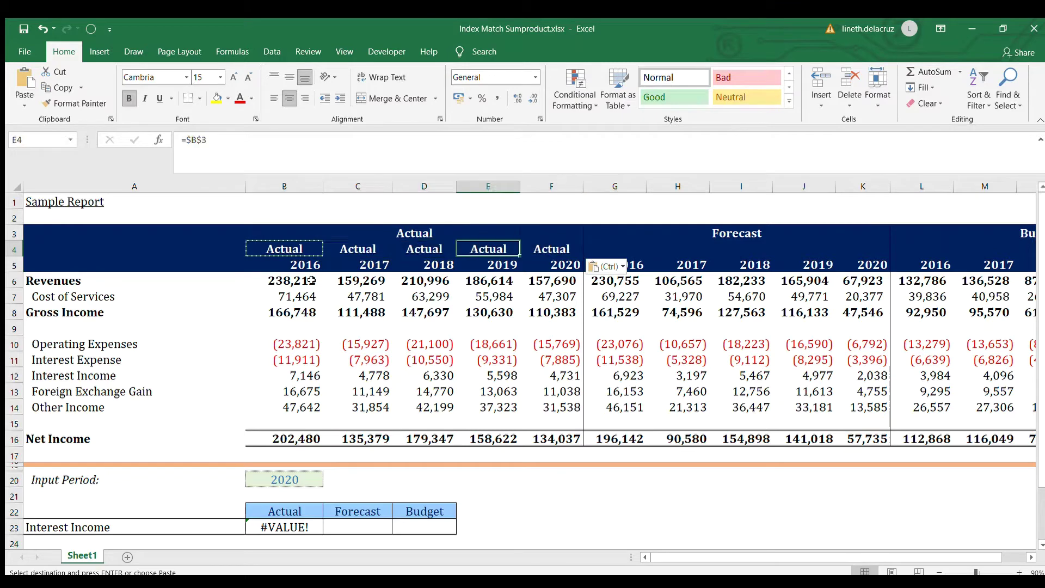
{"action": "key", "text": "Escape"}
{"action": "type", "text": "="}
{"action": "key", "text": "Up"}
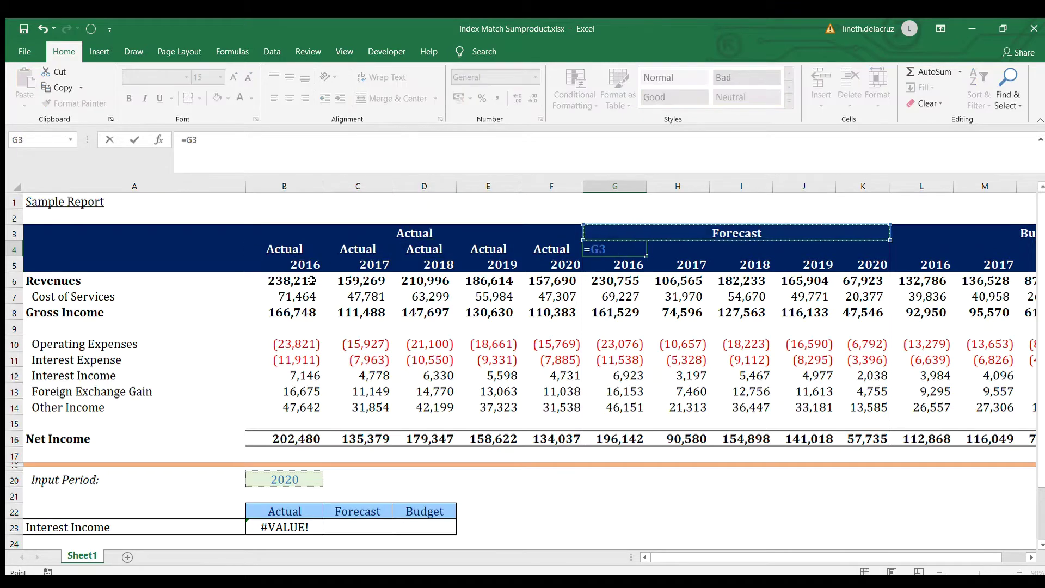
{"action": "key", "text": "Return"}
{"action": "key", "text": "Up"}
{"action": "key", "text": "ctrl+c"}
{"action": "key", "text": "Right"}
{"action": "key", "text": "shift+Right"}
{"action": "key", "text": "shift+Right"}
{"action": "key", "text": "shift+Right"}
{"action": "key", "text": "ctrl+v"}
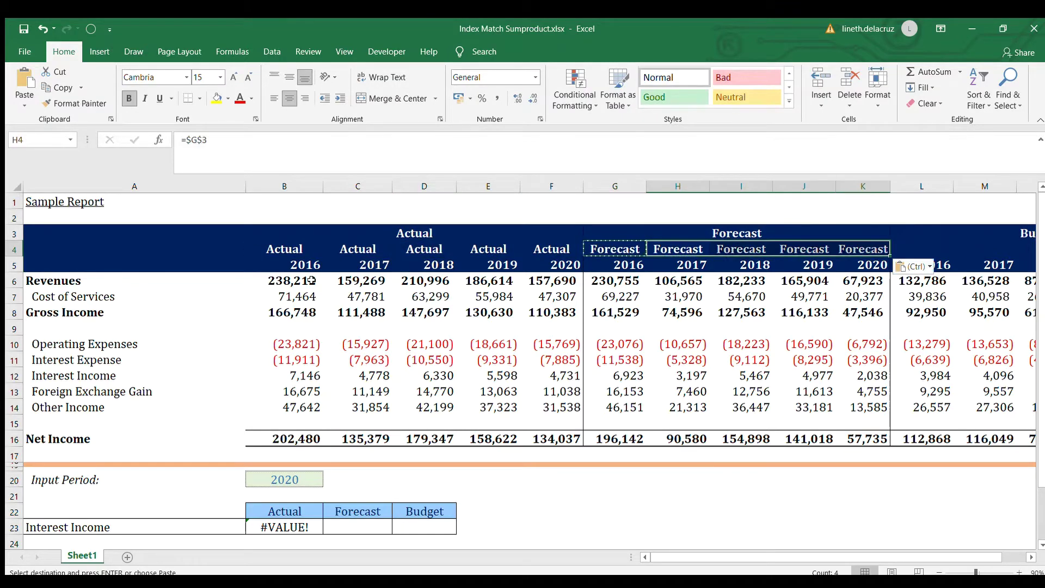
Link L4 to the Budget heading above and copy that label across M4:P4.
{"action": "key", "text": "Right"}
{"action": "key", "text": "Right"}
{"action": "key", "text": "Right"}
{"action": "key", "text": "Right"}
{"action": "key", "text": "Escape"}
{"action": "type", "text": "="}
{"action": "key", "text": "Up"}
{"action": "type", "text": "4"}
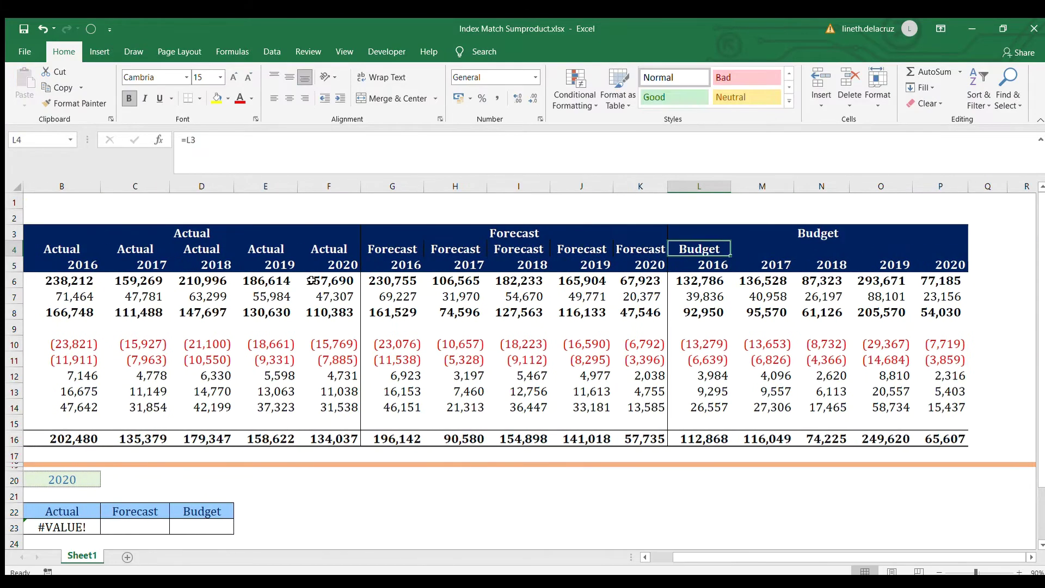
{"action": "key", "text": "BackSpace"}
{"action": "key", "text": "Return"}
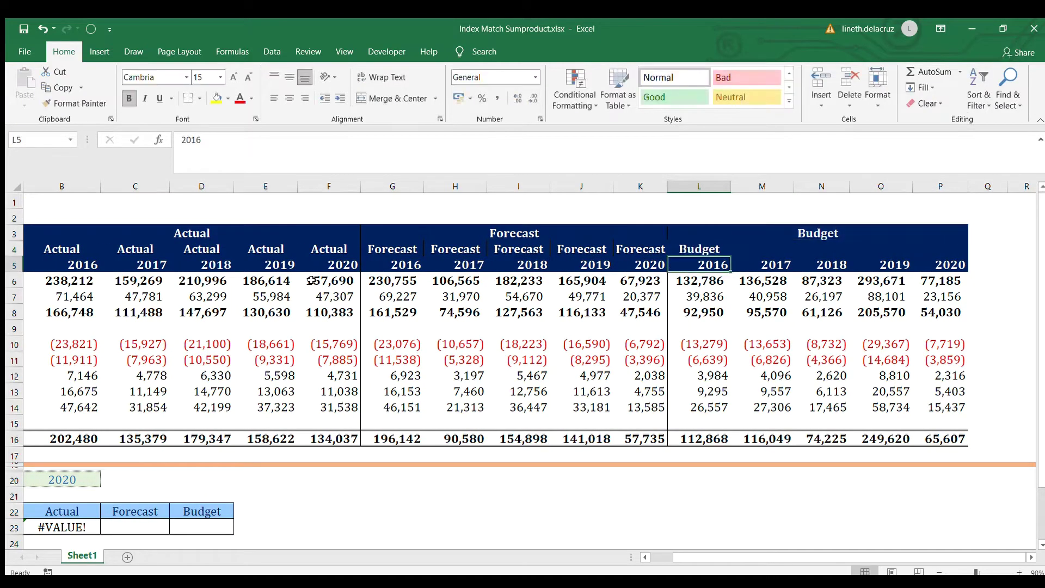
{"action": "key", "text": "Up"}
{"action": "key", "text": "ctrl+c"}
{"action": "key", "text": "Right"}
{"action": "key", "text": "shift+Right"}
{"action": "key", "text": "shift+Right"}
{"action": "key", "text": "shift+Right"}
{"action": "key", "text": "ctrl+v"}
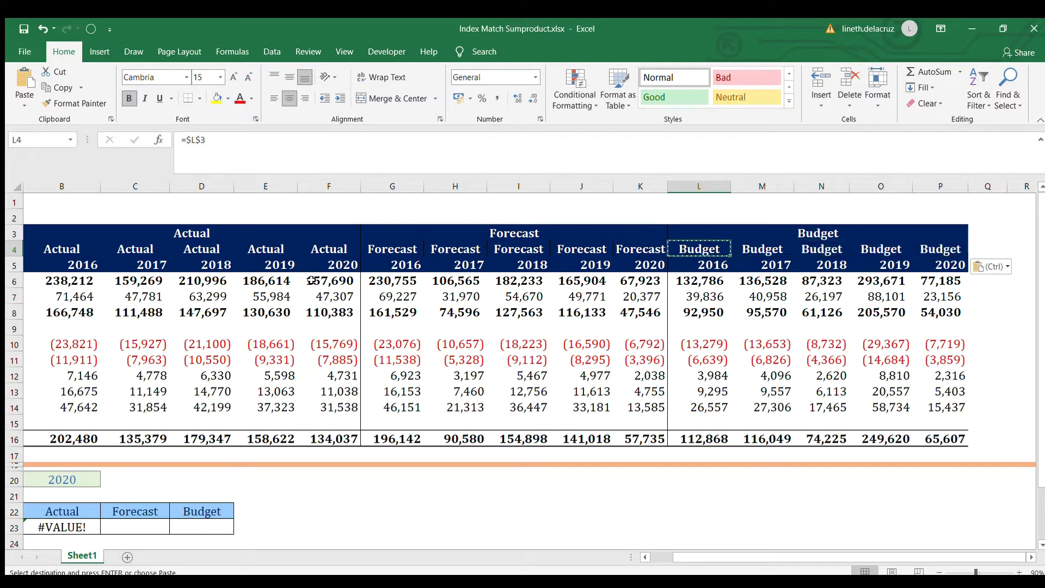
{"action": "key", "text": "ctrl+Left"}
{"action": "key", "text": "Left"}
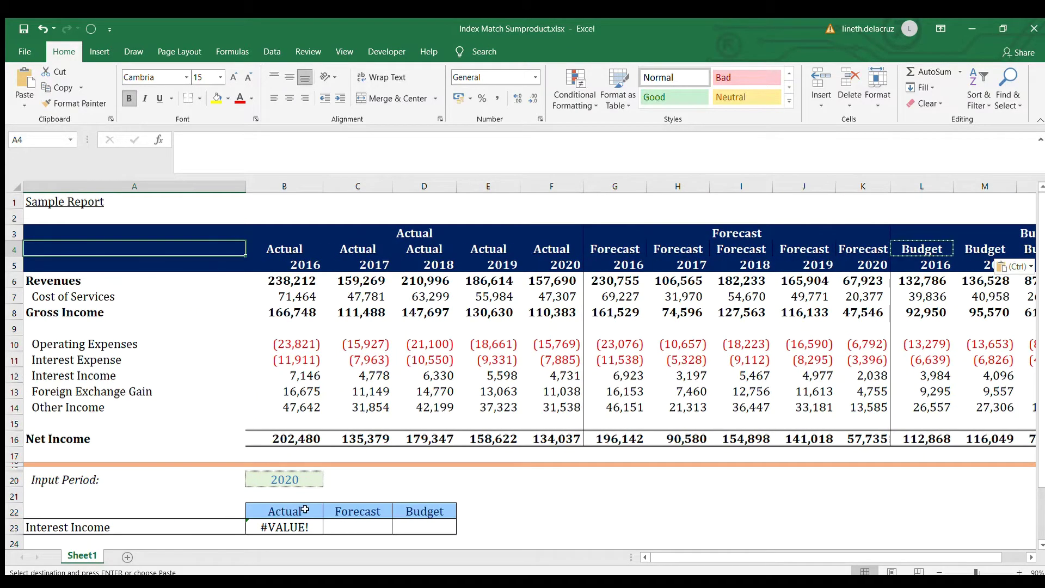
Point B23's header MATCH at row 4 labels and enter it as an array formula, showing 4,731.
{"action": "left_click", "coordinate": [294, 524]}
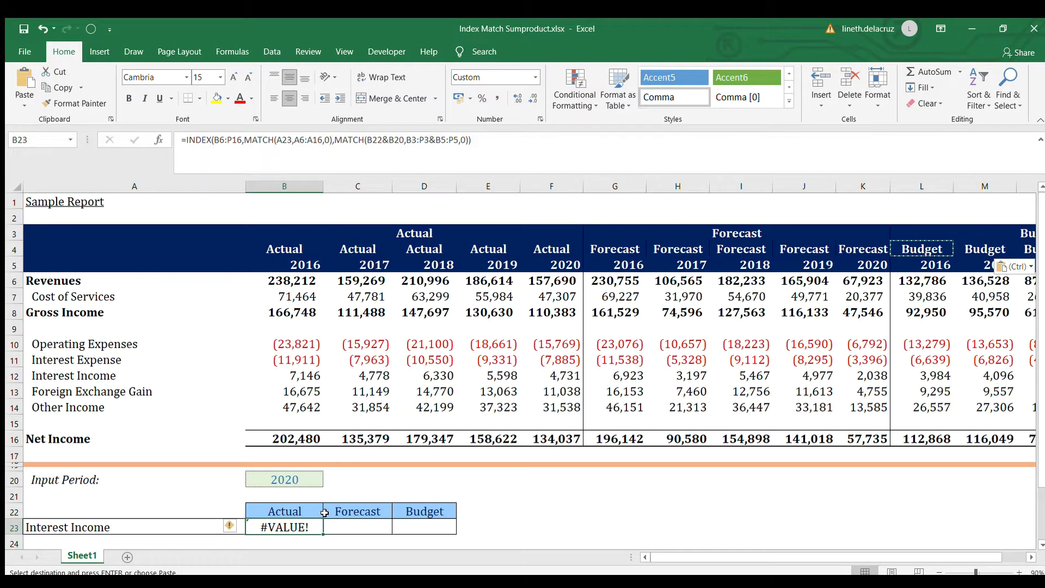
{"action": "key", "text": "F2"}
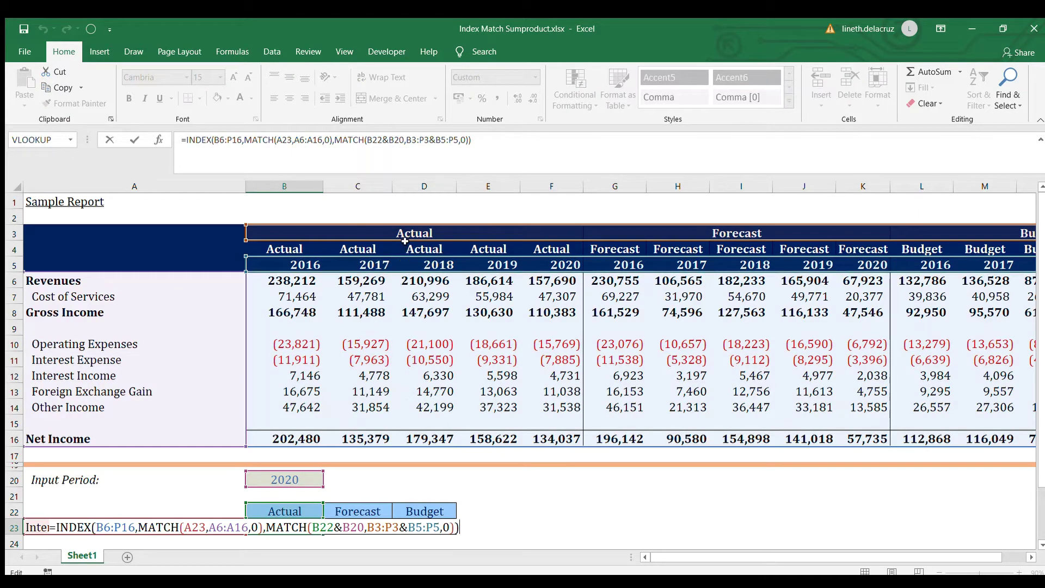
{"action": "left_click_drag", "start_coordinate": [402, 240], "coordinate": [381, 263]}
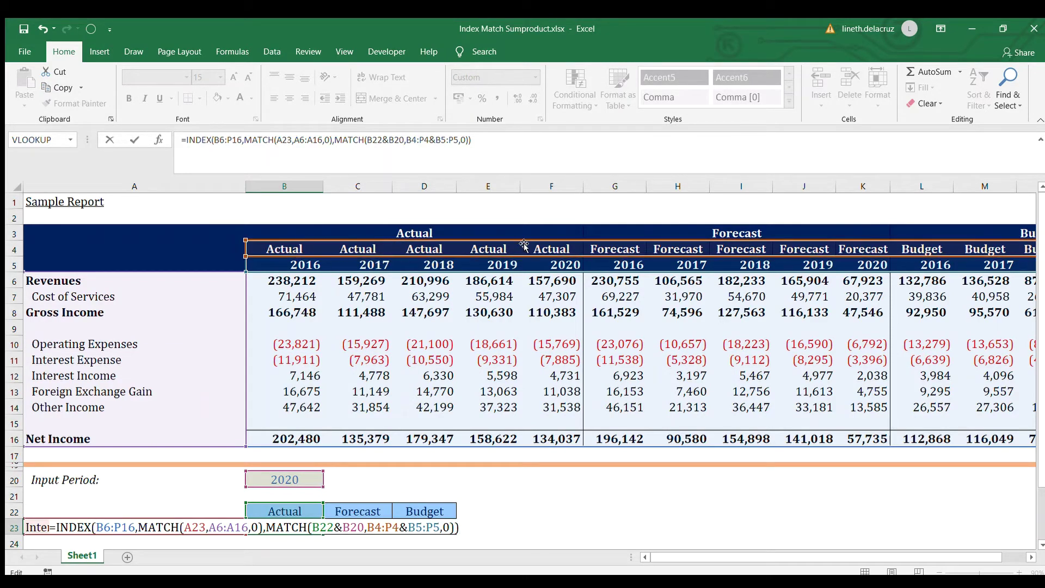
{"action": "key", "text": "Return"}
{"action": "key", "text": "Up"}
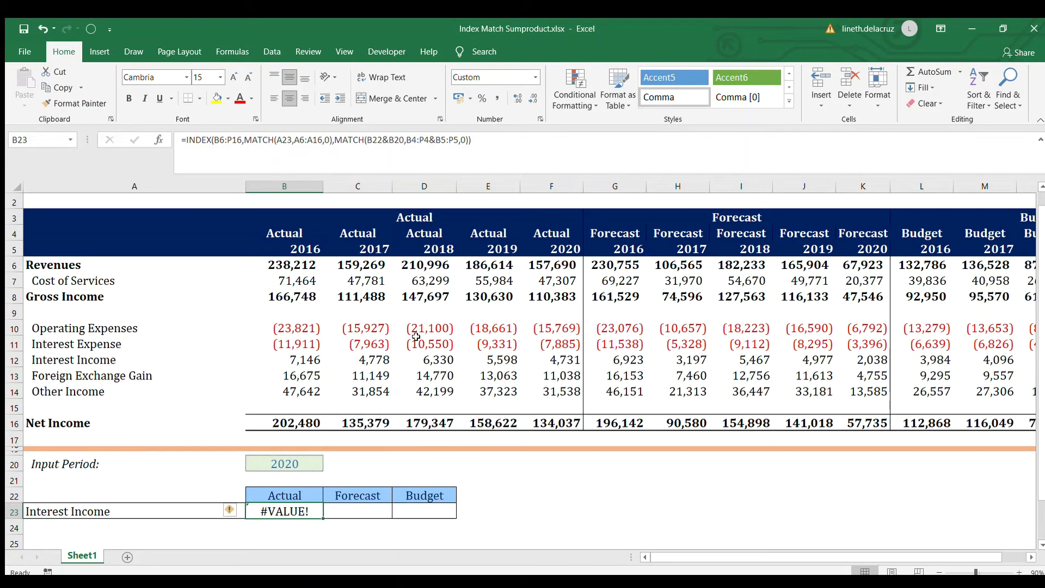
{"action": "key", "text": "F2"}
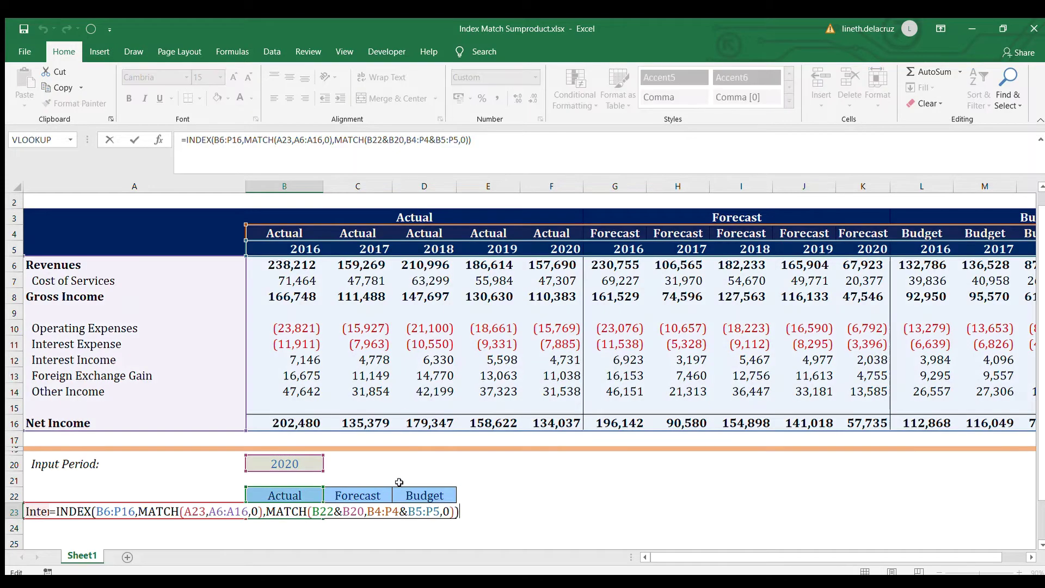
{"action": "left_click_drag", "start_coordinate": [370, 512], "coordinate": [436, 515]}
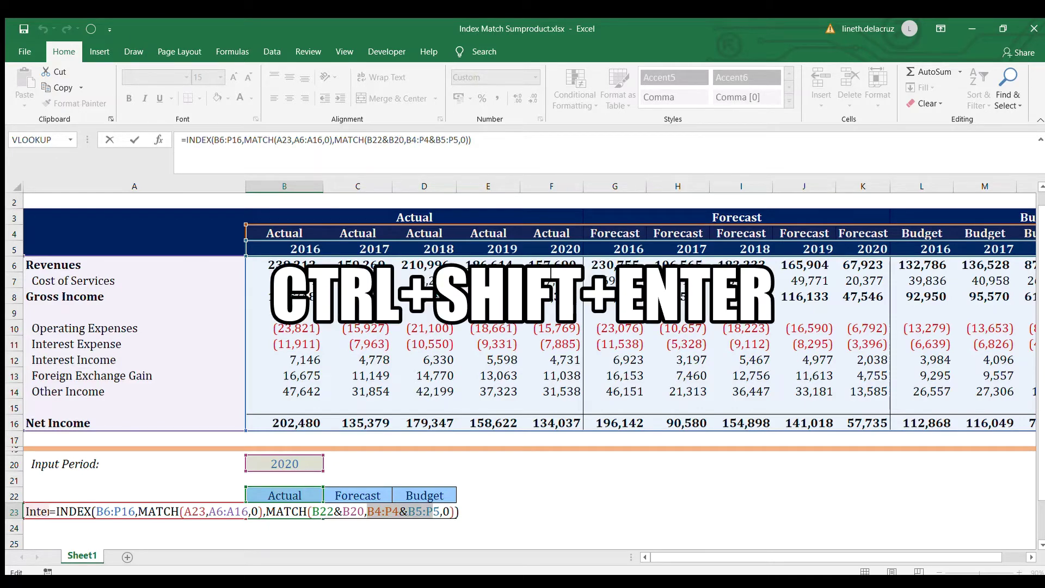
{"action": "key", "text": "ctrl+shift+Return"}
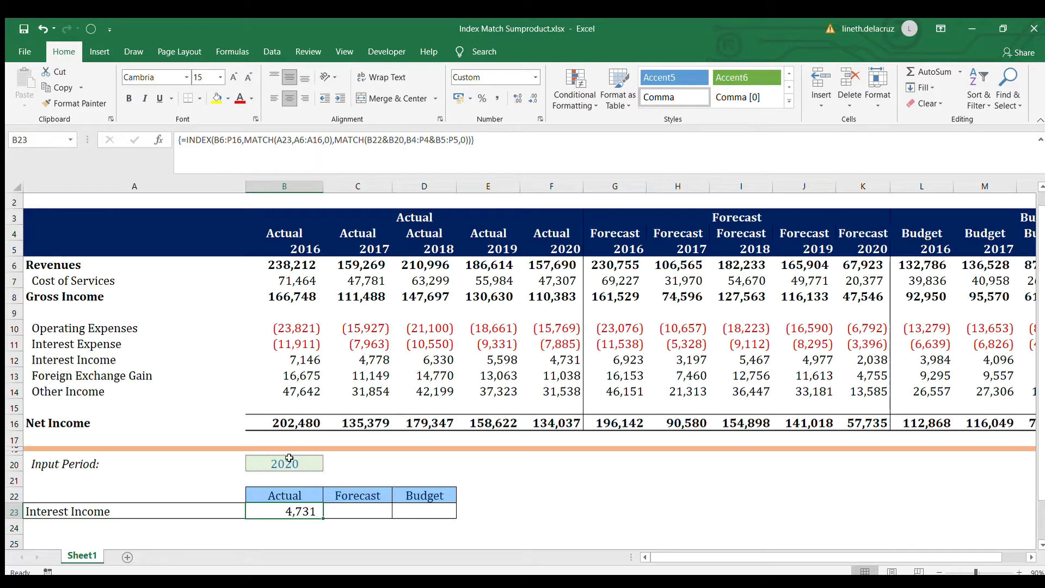
Change the Input Period year to 2016 and check the Actual Interest Income value.
{"action": "left_click", "coordinate": [556, 362]}
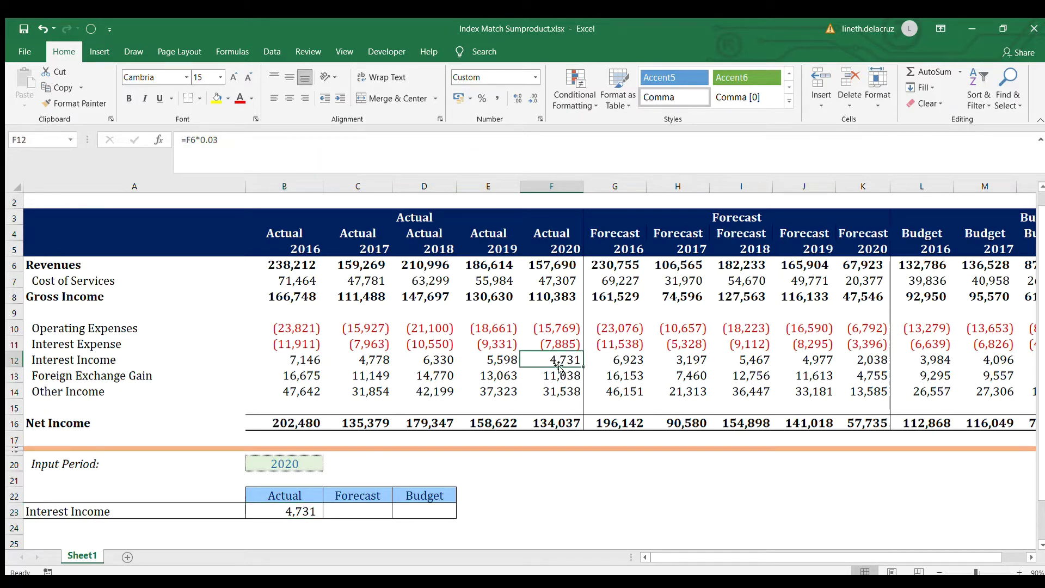
{"action": "left_click", "coordinate": [284, 464]}
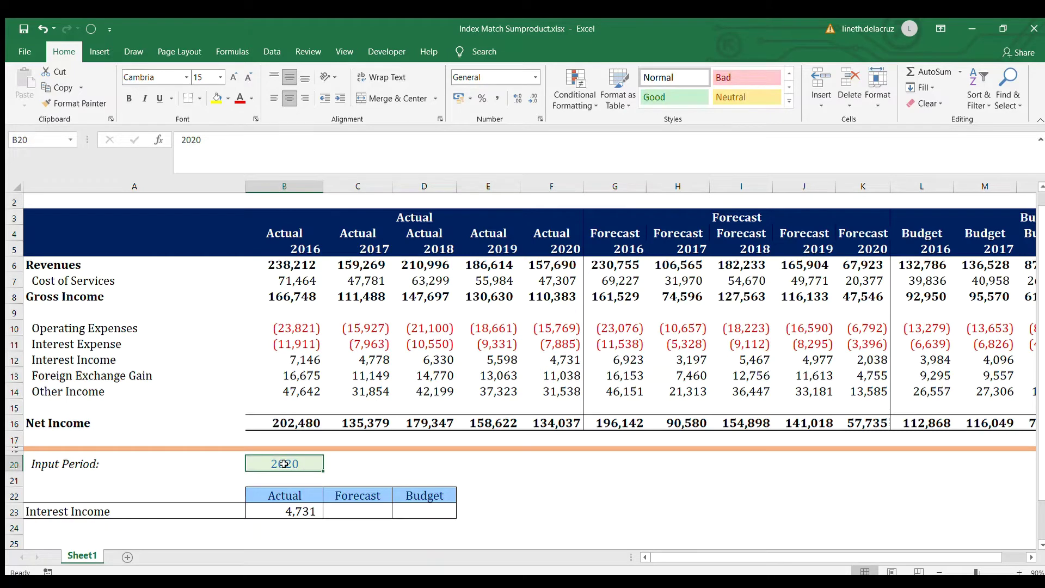
{"action": "type", "text": "2016"}
{"action": "key", "text": "ctrl+Return"}
{"action": "left_click", "coordinate": [295, 356]}
In B23, make the data range, A23 and A6:A16 references absolute.
{"action": "left_click", "coordinate": [289, 507]}
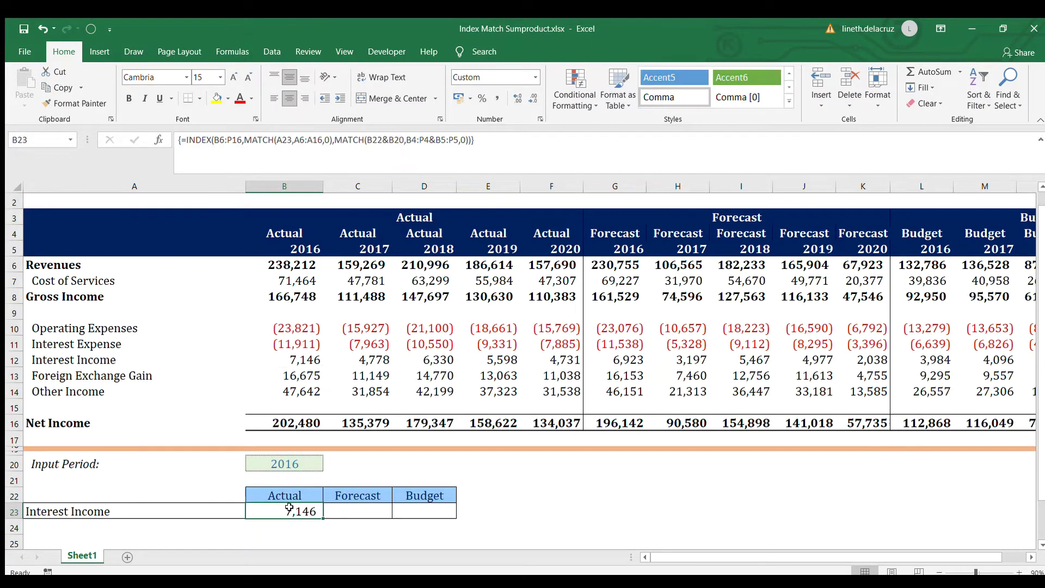
{"action": "double_click", "coordinate": [289, 508]}
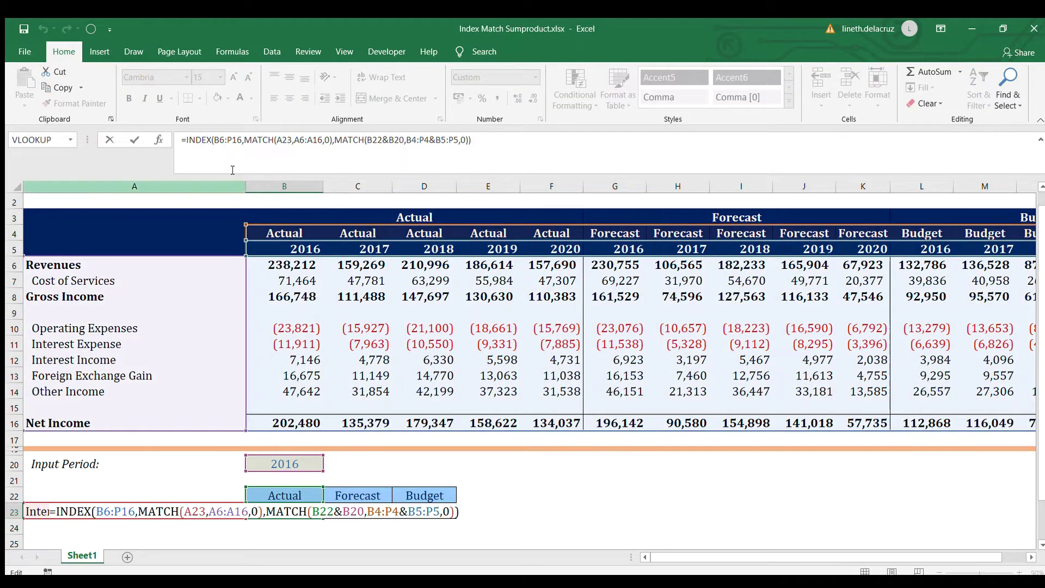
{"action": "left_click_drag", "start_coordinate": [216, 139], "coordinate": [243, 140]}
{"action": "key", "text": "F4"}
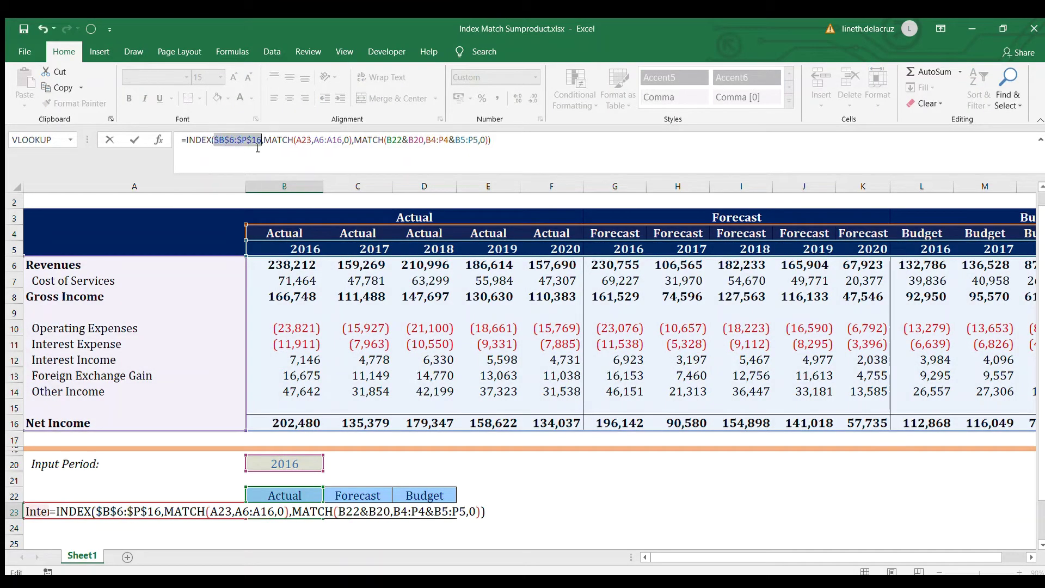
{"action": "left_click", "coordinate": [306, 140]}
{"action": "key", "text": "F4"}
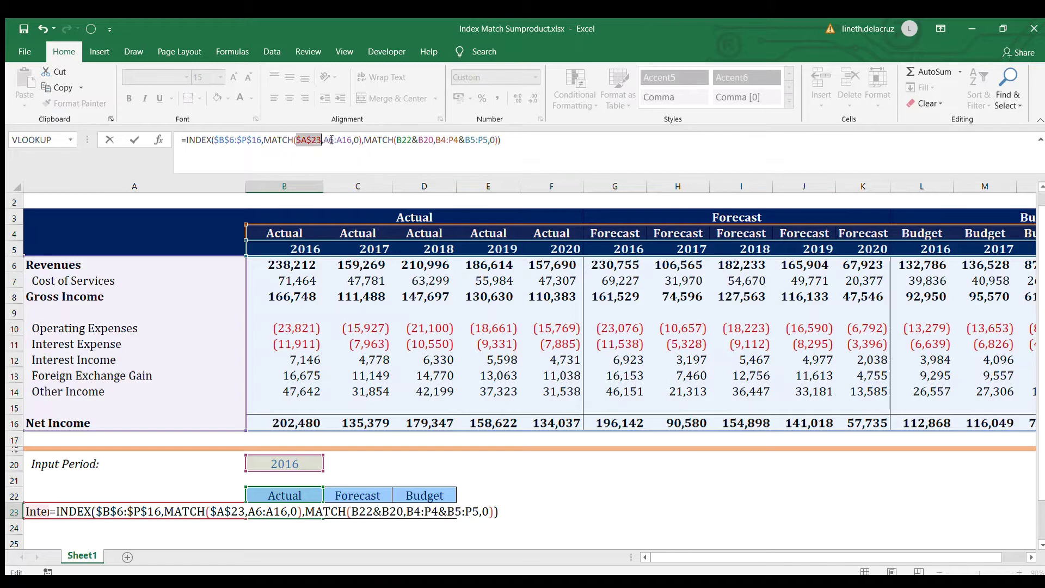
{"action": "left_click_drag", "start_coordinate": [324, 139], "coordinate": [351, 140]}
{"action": "key", "text": "F4"}
Lock B22's row, make B20 and both header ranges absolute, and re-enter as an array formula.
{"action": "left_click", "coordinate": [422, 141]}
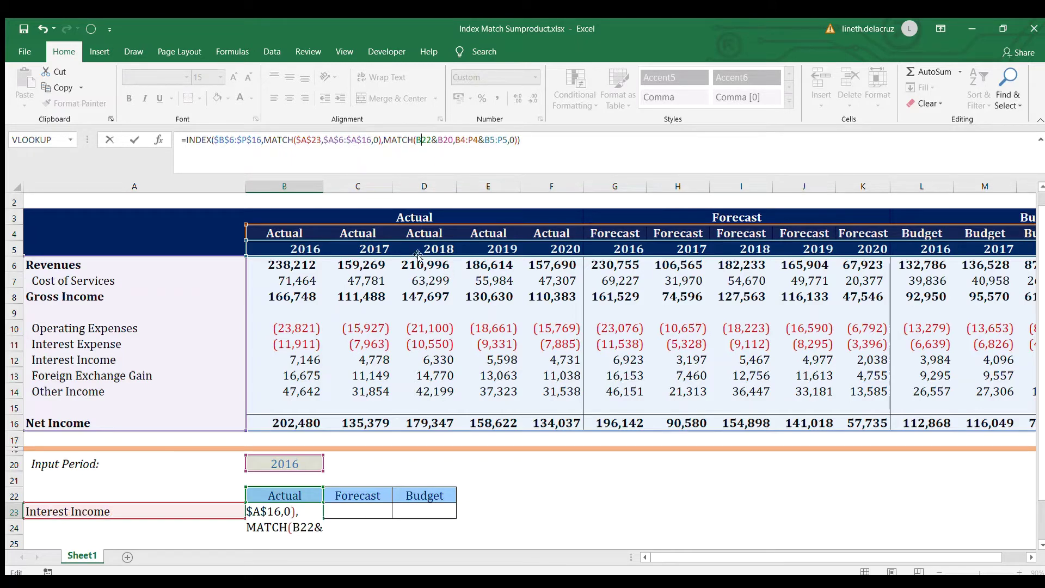
{"action": "left_click_drag", "start_coordinate": [417, 140], "coordinate": [436, 142]}
{"action": "key", "text": "F4"}
{"action": "key", "text": "F4"}
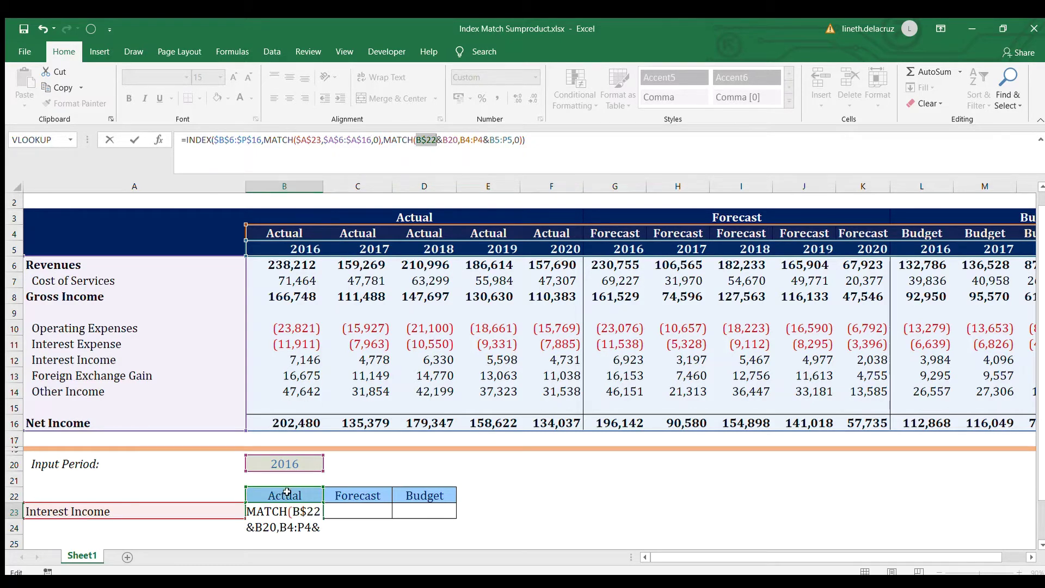
{"action": "left_click", "coordinate": [449, 140]}
{"action": "key", "text": "F4"}
{"action": "left_click_drag", "start_coordinate": [469, 140], "coordinate": [535, 141]}
{"action": "key", "text": "F4"}
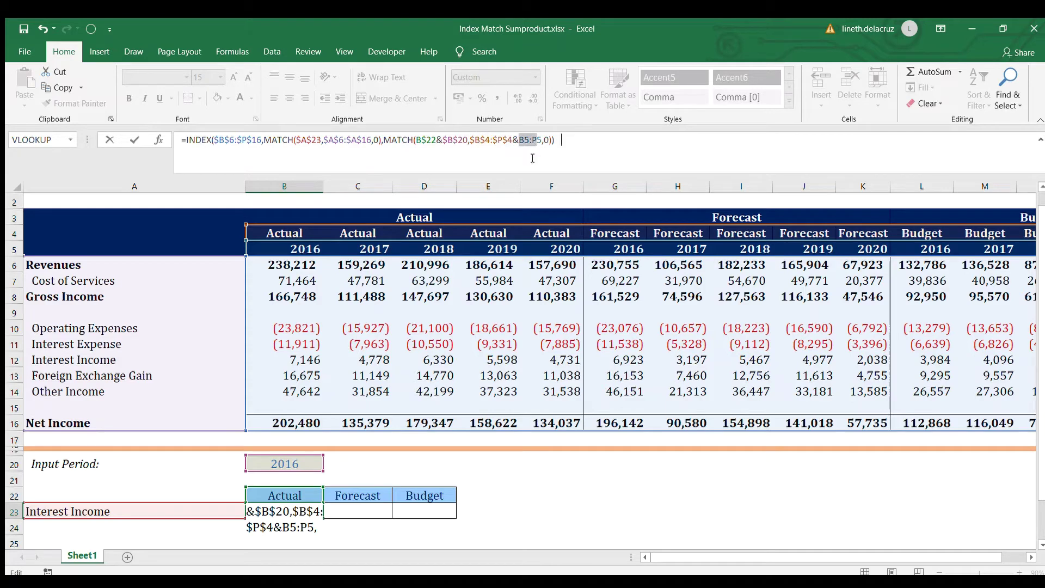
{"action": "key", "text": "F4"}
{"action": "key", "text": "ctrl+Return"}
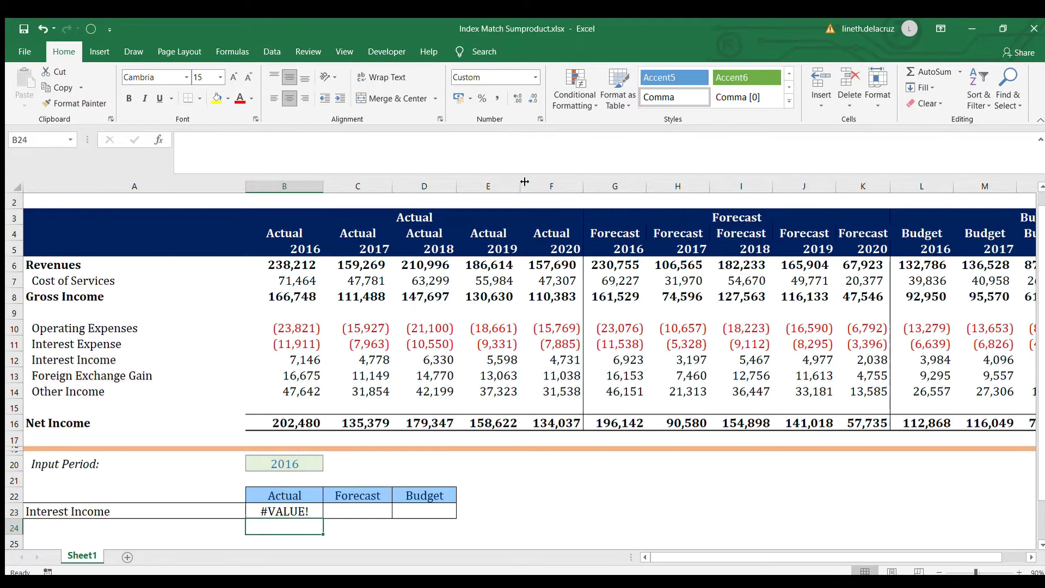
{"action": "key", "text": "F2"}
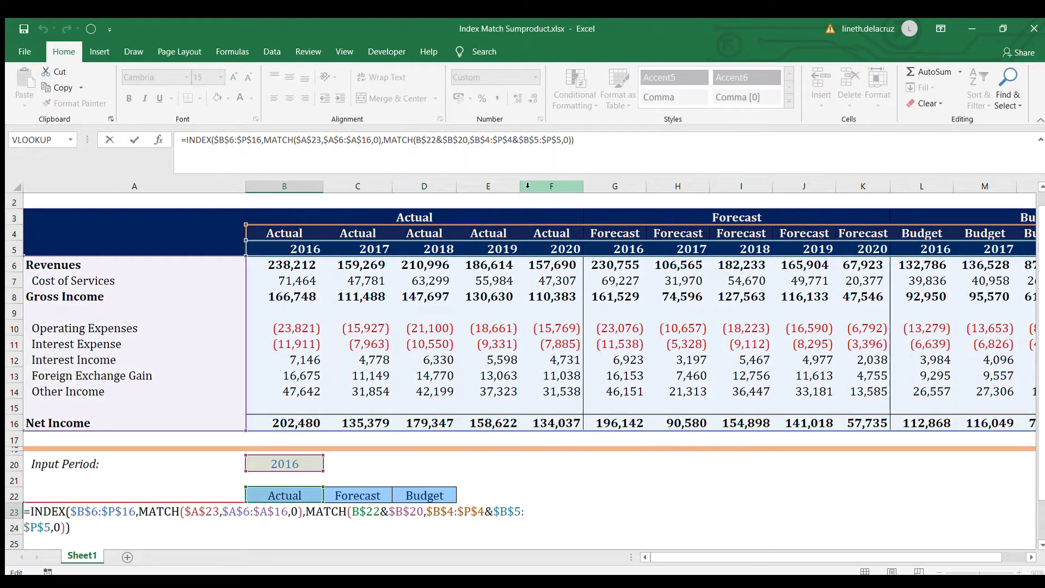
{"action": "key", "text": "ctrl+shift+Return"}
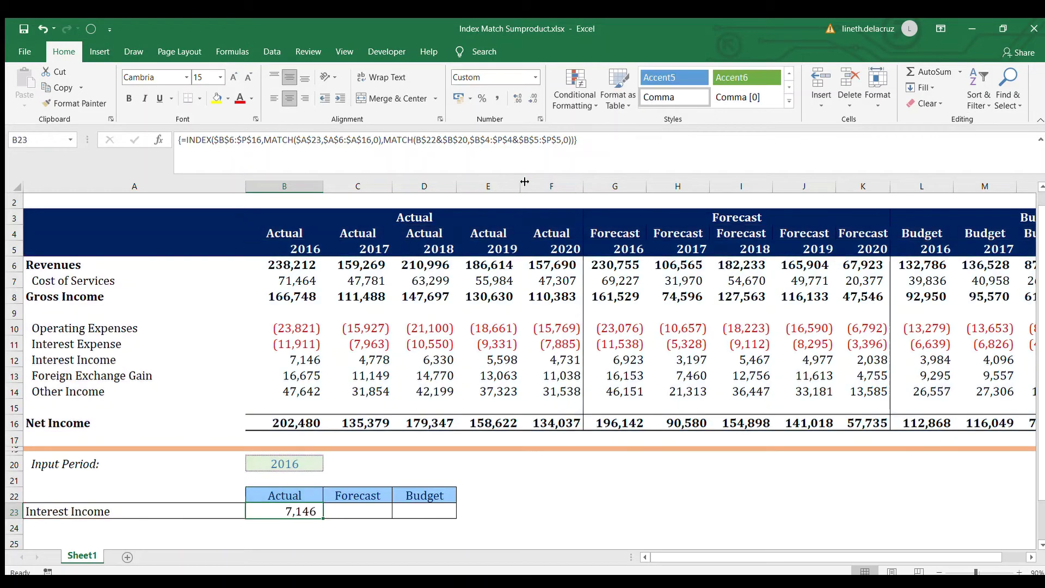
Copy B23 into C23:D23 and verify the Forecast 2016 value against G12.
{"action": "key", "text": "ctrl+c"}
{"action": "key", "text": "Right"}
{"action": "key", "text": "shift+Right"}
{"action": "key", "text": "ctrl+v"}
{"action": "key", "text": "Right"}
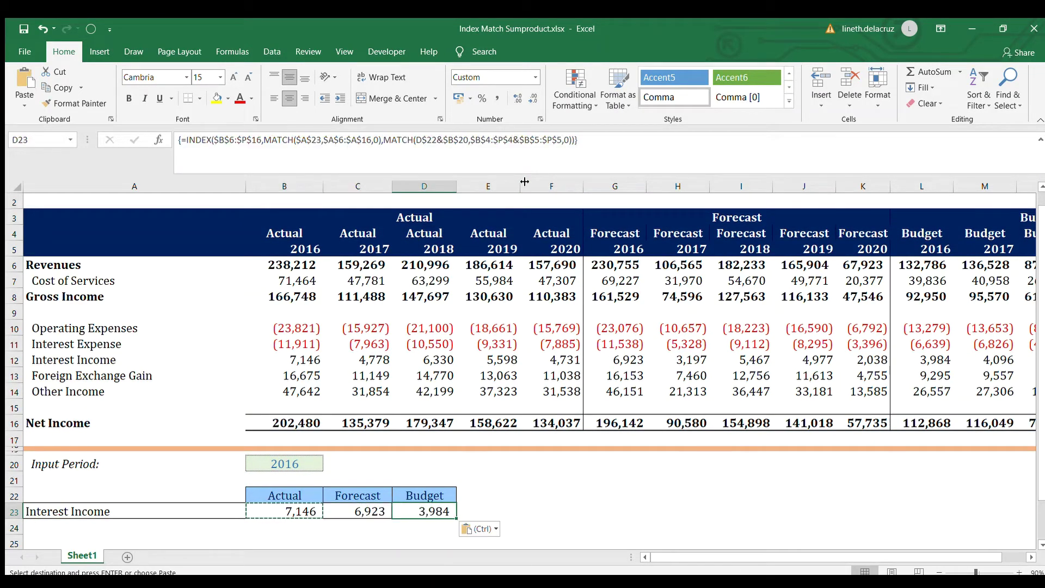
{"action": "key", "text": "Left"}
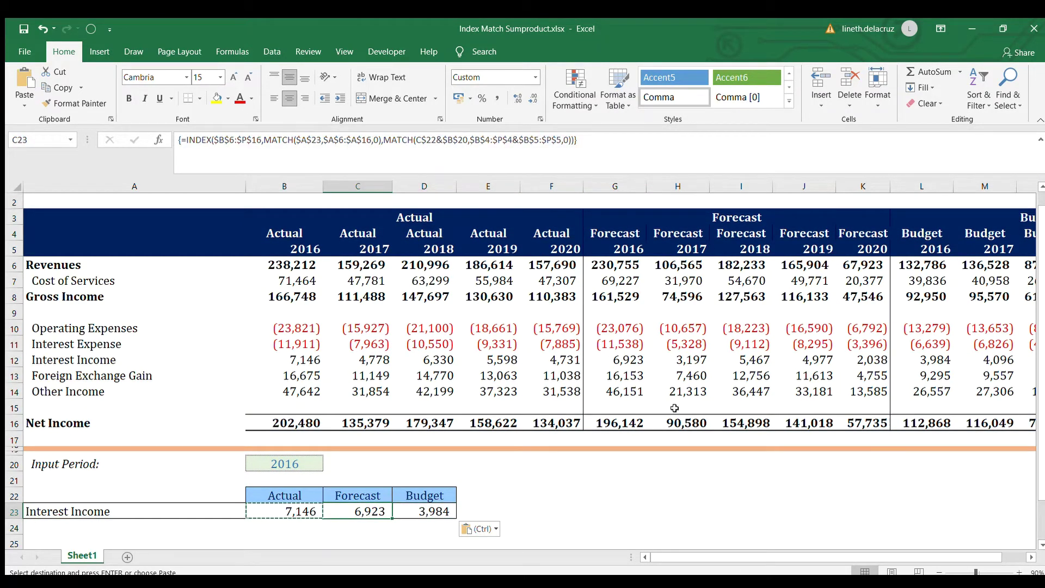
{"action": "left_click", "coordinate": [625, 359]}
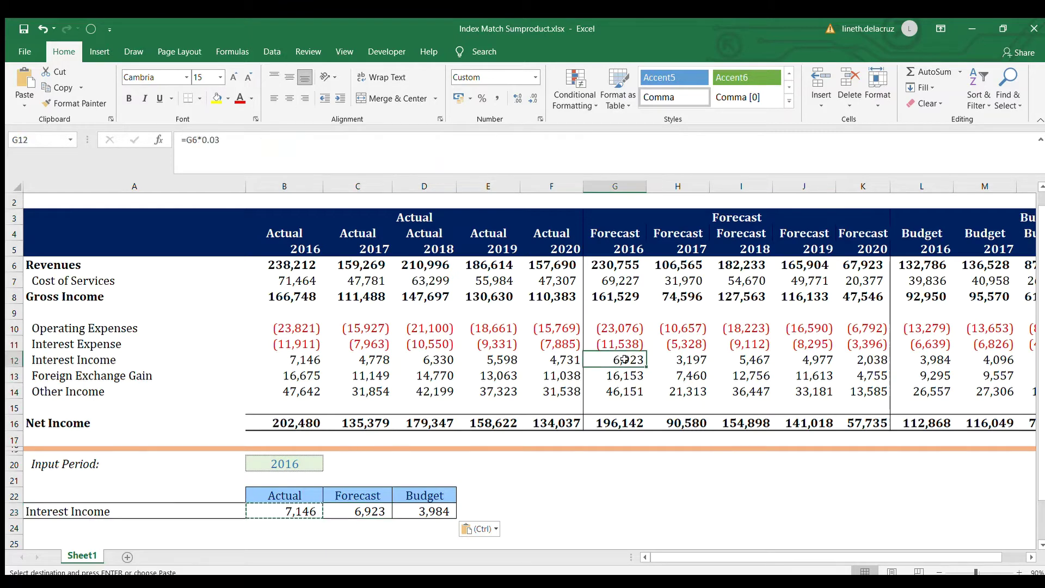
Write the note 'Index Match with Ctrl + Shift + Enter' in E23.
{"action": "left_click", "coordinate": [489, 511]}
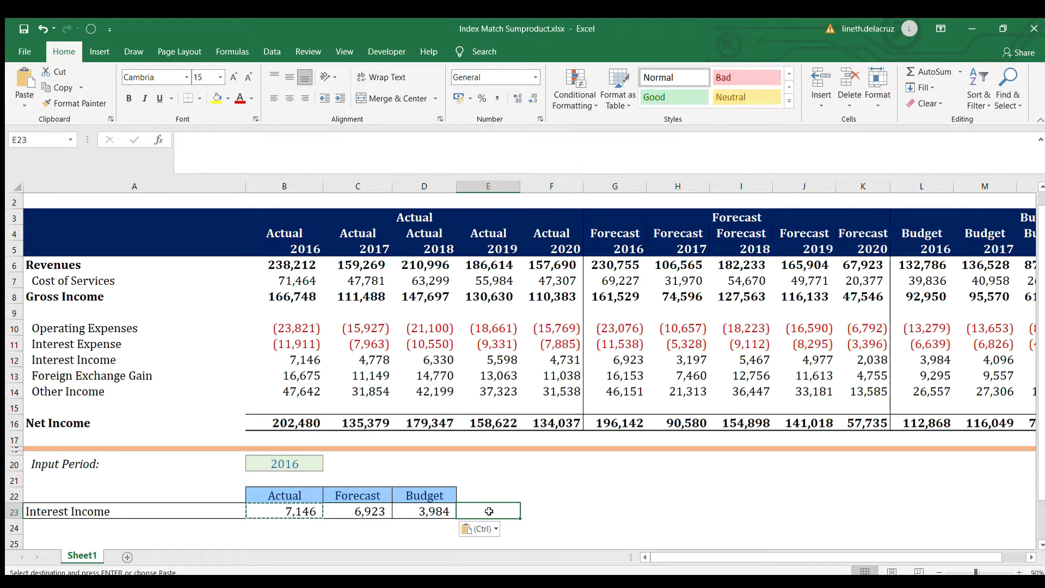
{"action": "type", "text": "Index"}
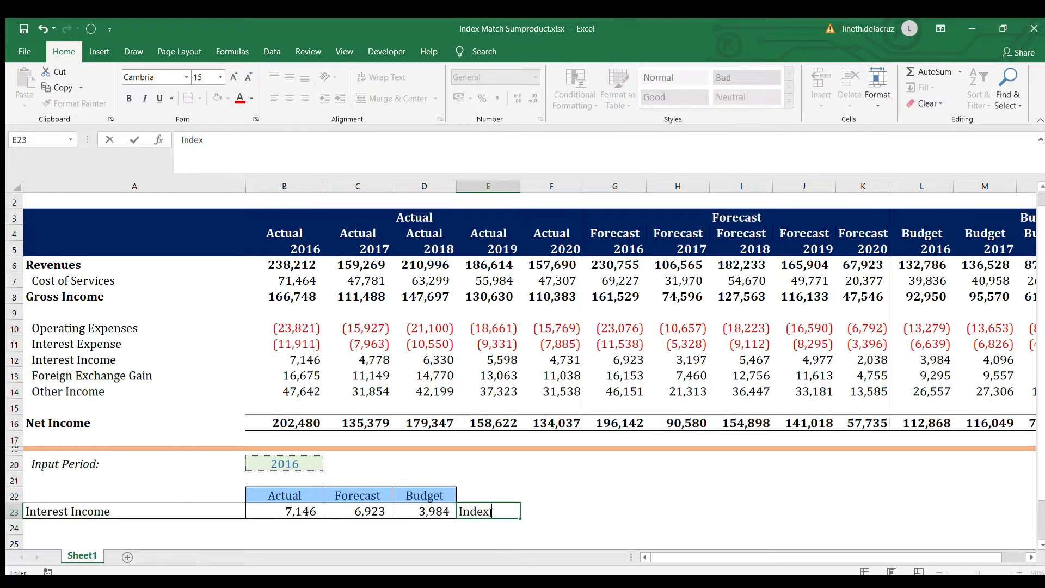
{"action": "type", "text": " Match"}
{"action": "key", "text": "Return"}
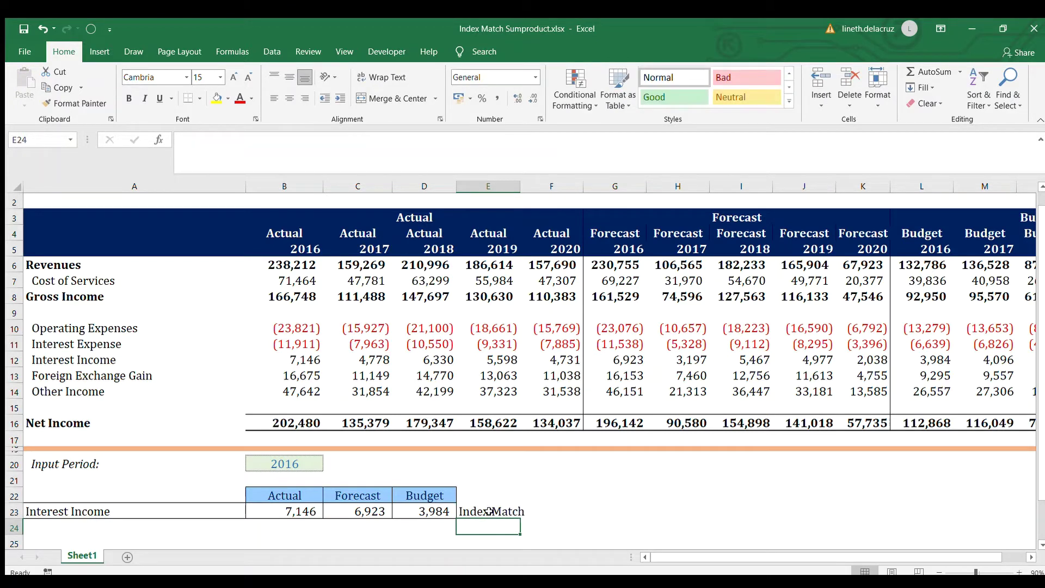
{"action": "key", "text": "Up"}
{"action": "key", "text": "F2"}
{"action": "type", "text": "with C"}
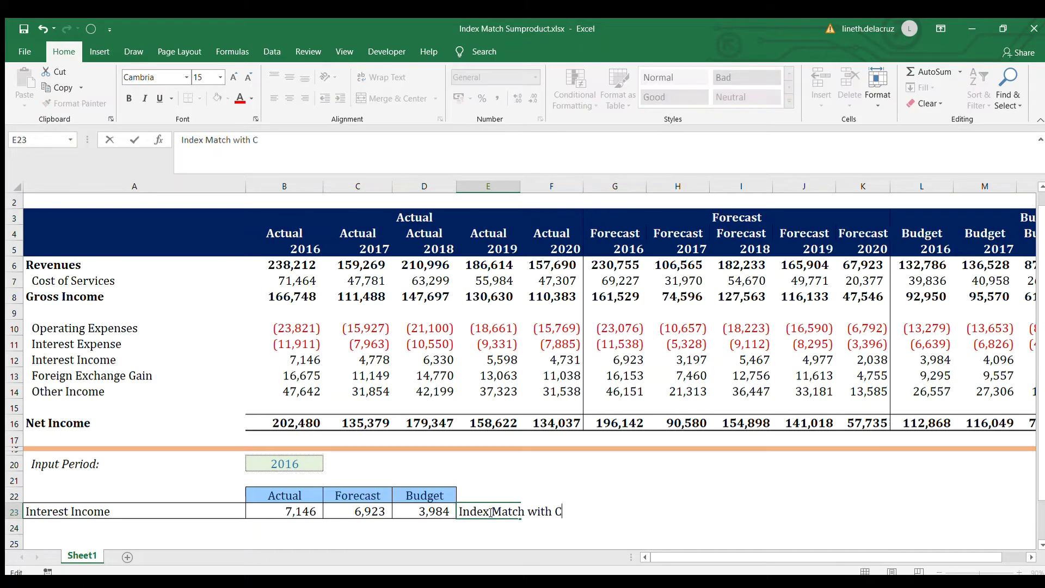
{"action": "type", "text": "trl + Shift +"}
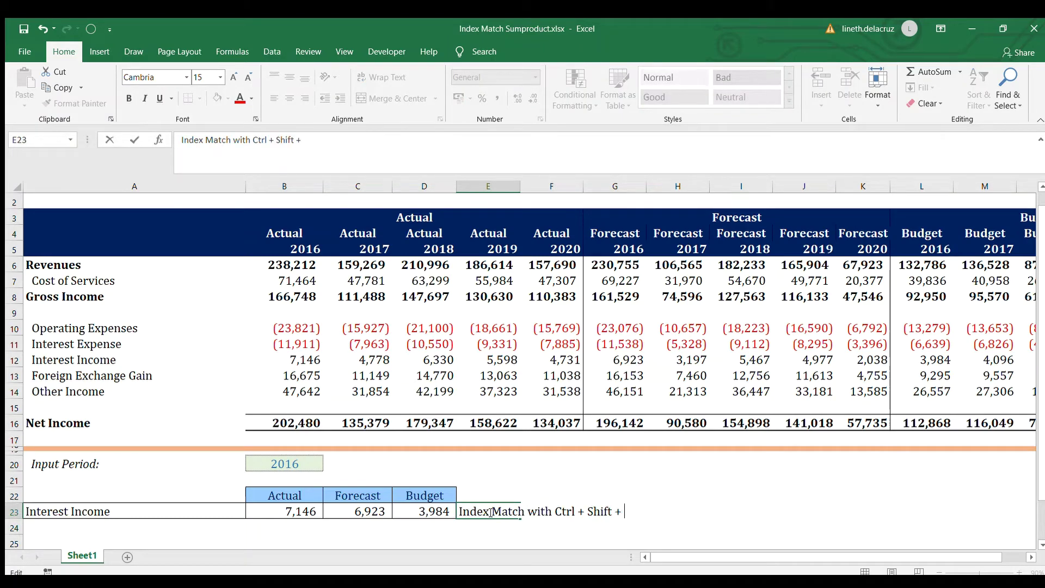
{"action": "type", "text": " Enter"}
{"action": "key", "text": "Return"}
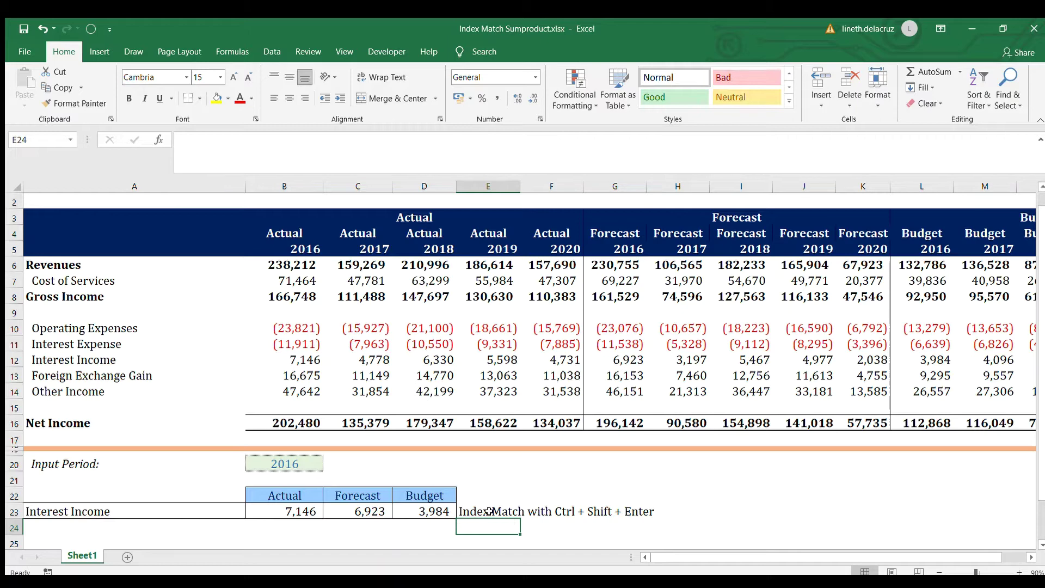
Write the note 'Index Match Match Index' in E24, then go to B24.
{"action": "type", "text": "Index "}
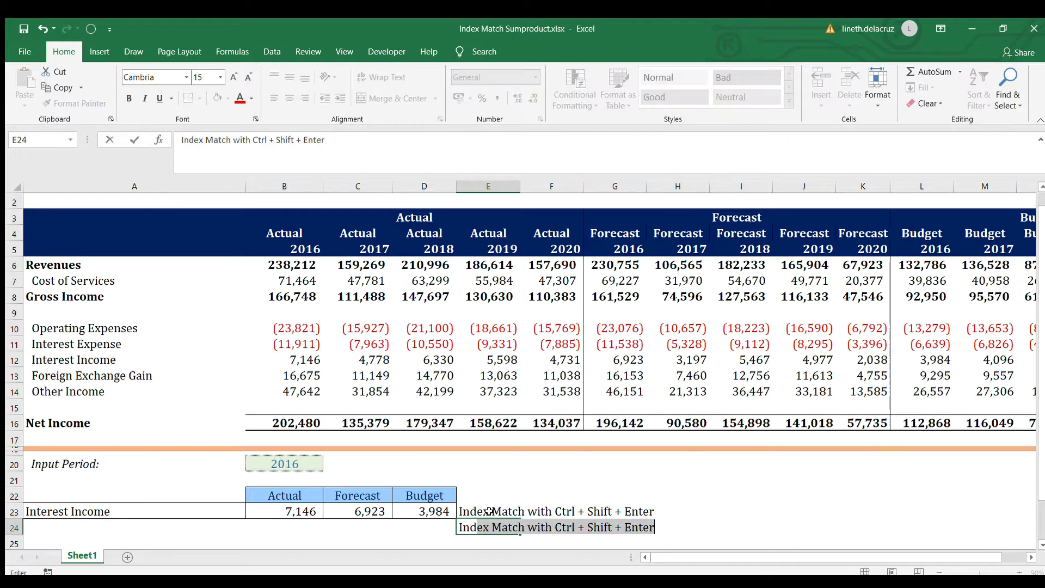
{"action": "type", "text": "Match Match Index"}
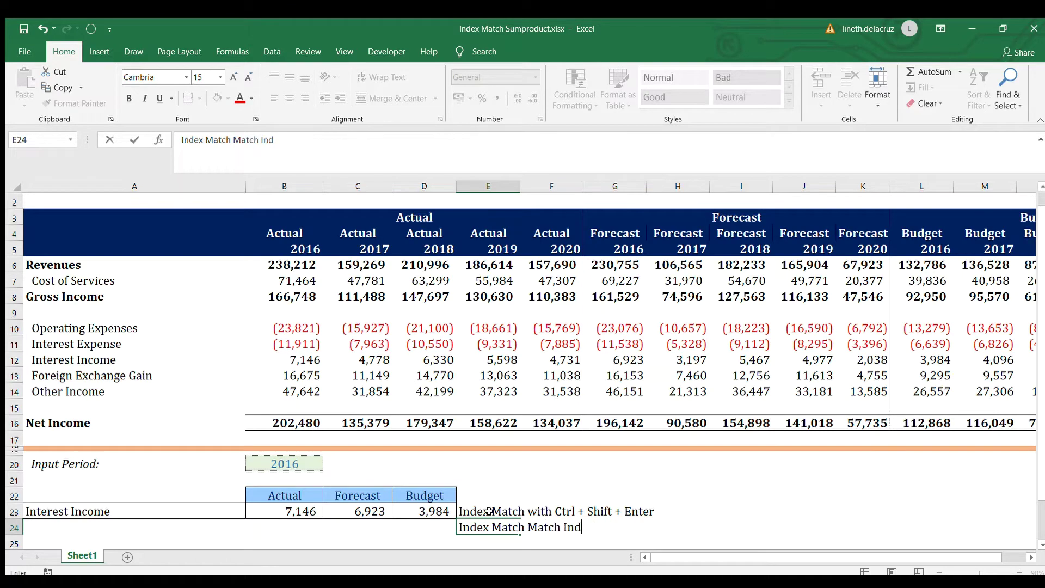
{"action": "key", "text": "Return"}
{"action": "left_click", "coordinate": [489, 511]}
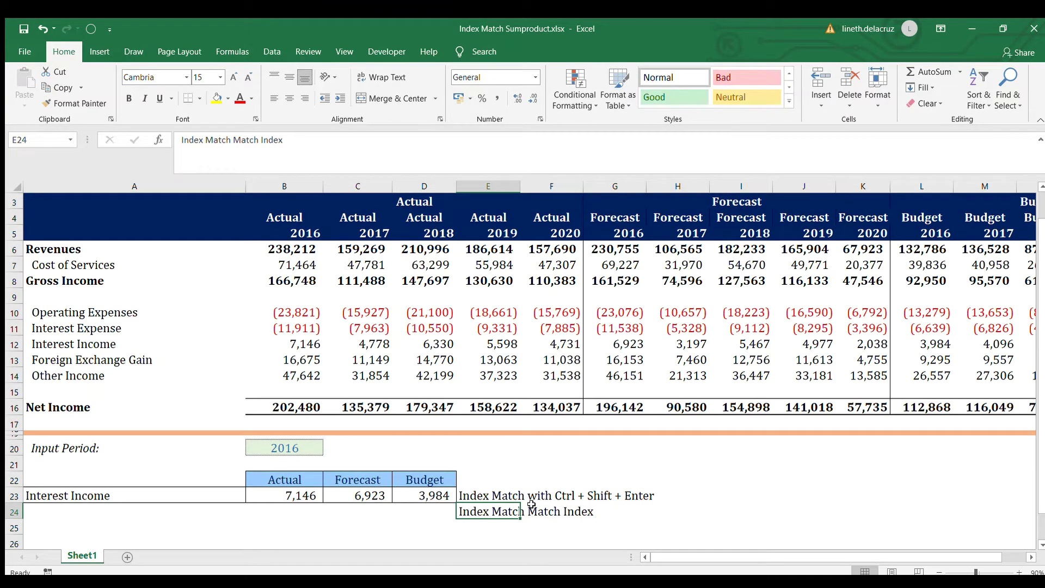
{"action": "key", "text": "Left"}
{"action": "key", "text": "Left"}
{"action": "key", "text": "Left"}
Start an INDEX formula in B24 over the data range B6:P16.
{"action": "type", "text": "="}
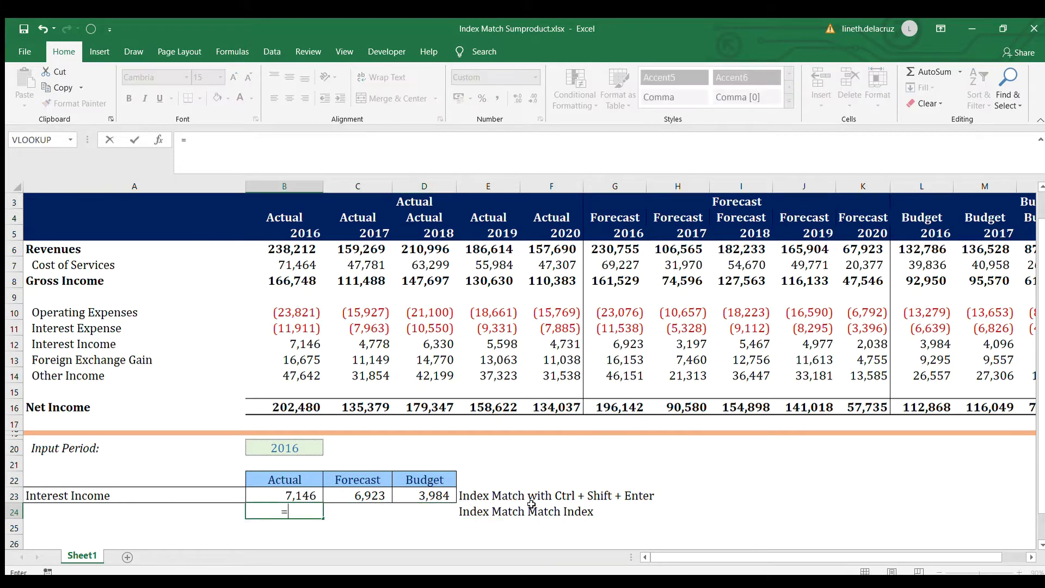
{"action": "type", "text": "index("}
{"action": "left_click", "coordinate": [291, 248]}
{"action": "left_click_drag", "start_coordinate": [808, 556], "coordinate": [831, 556]}
{"action": "left_click", "coordinate": [948, 402], "text": "shift"}
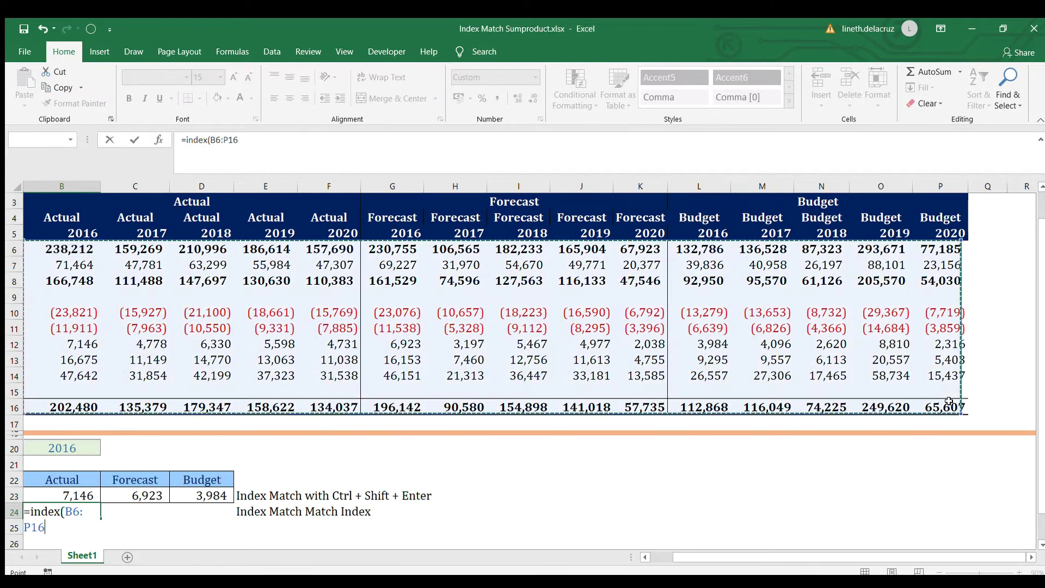
{"action": "type", "text": ","}
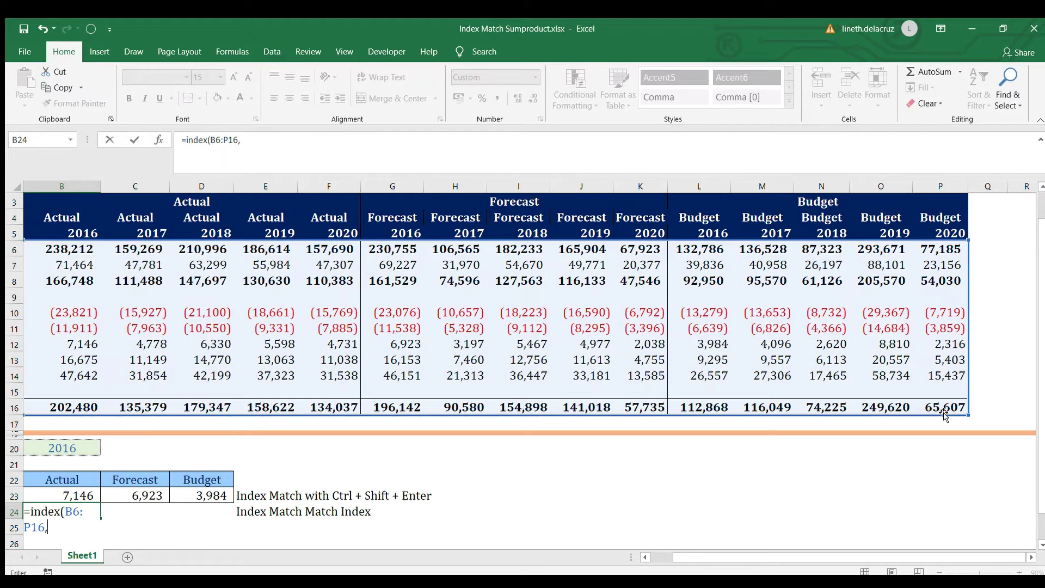
{"action": "left_click_drag", "start_coordinate": [738, 557], "coordinate": [715, 557]}
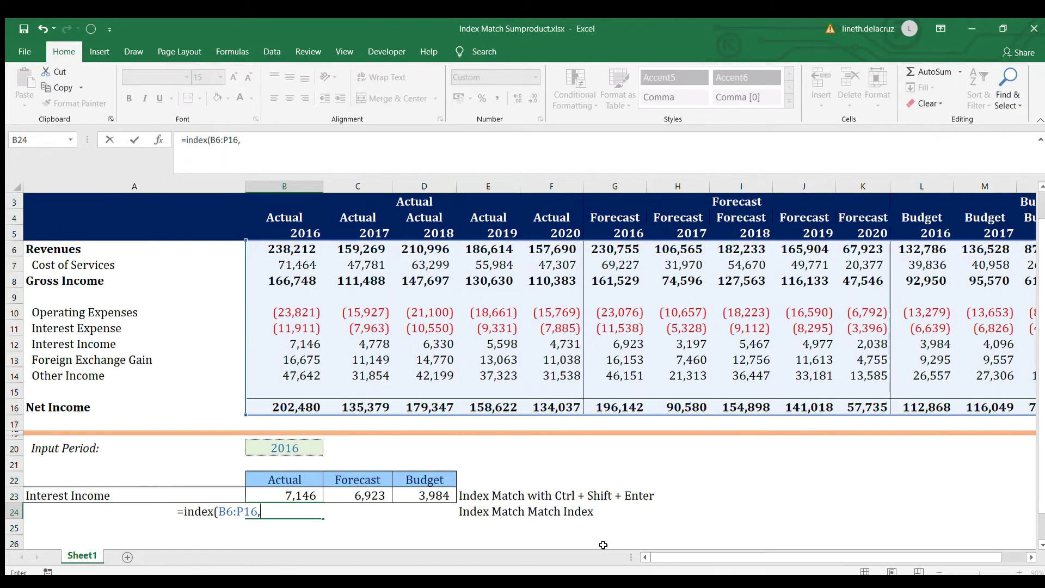
Add the row MATCH of A23 in A6:A16 with exact match, then begin a second match(.
{"action": "type", "text": "match("}
{"action": "key", "text": "Up"}
{"action": "key", "text": "Left"}
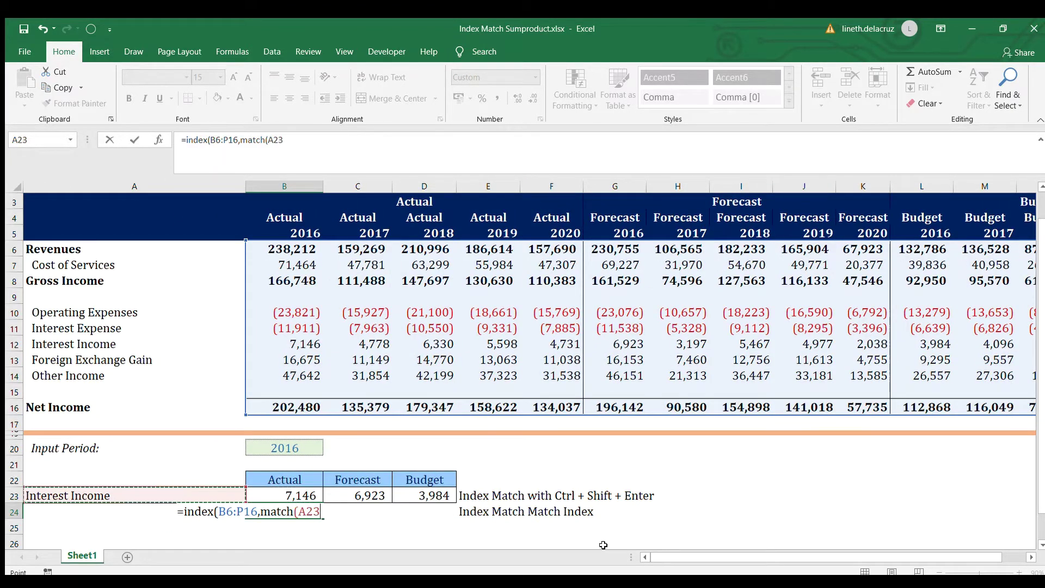
{"action": "type", "text": ","}
{"action": "left_click_drag", "start_coordinate": [140, 251], "coordinate": [144, 407]}
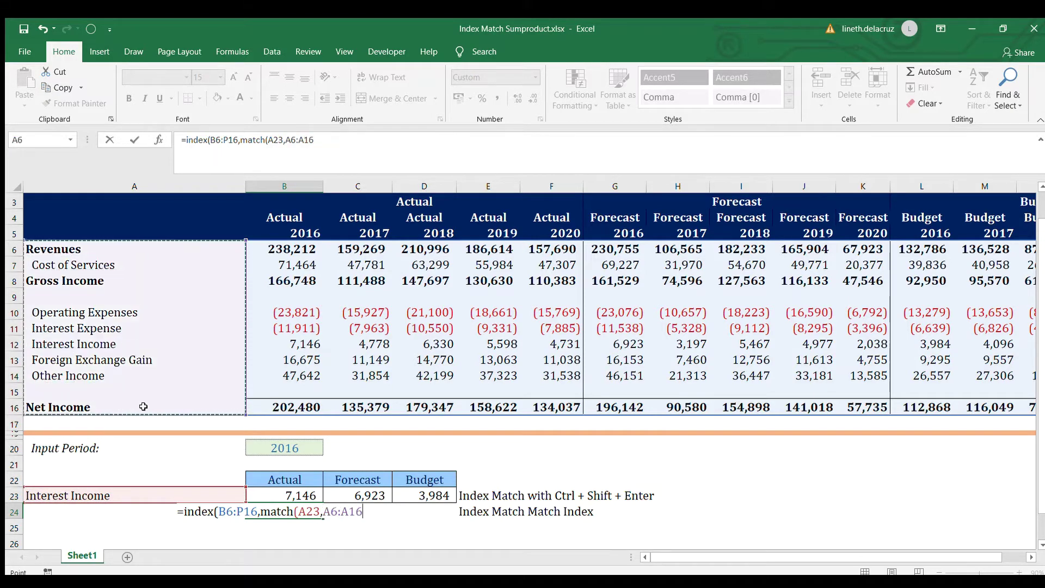
{"action": "type", "text": ",0"}
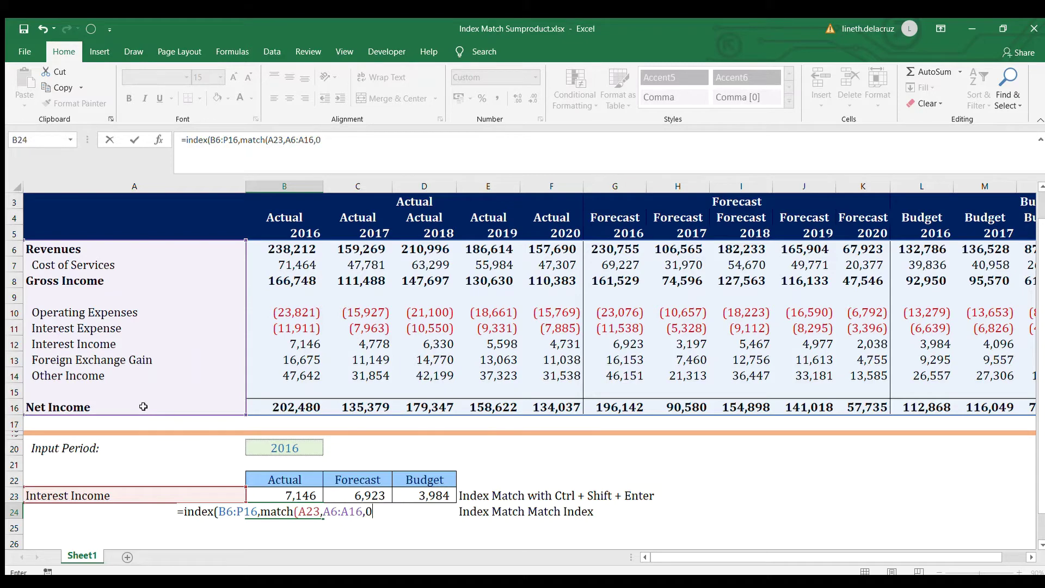
{"action": "type", "text": ")match"}
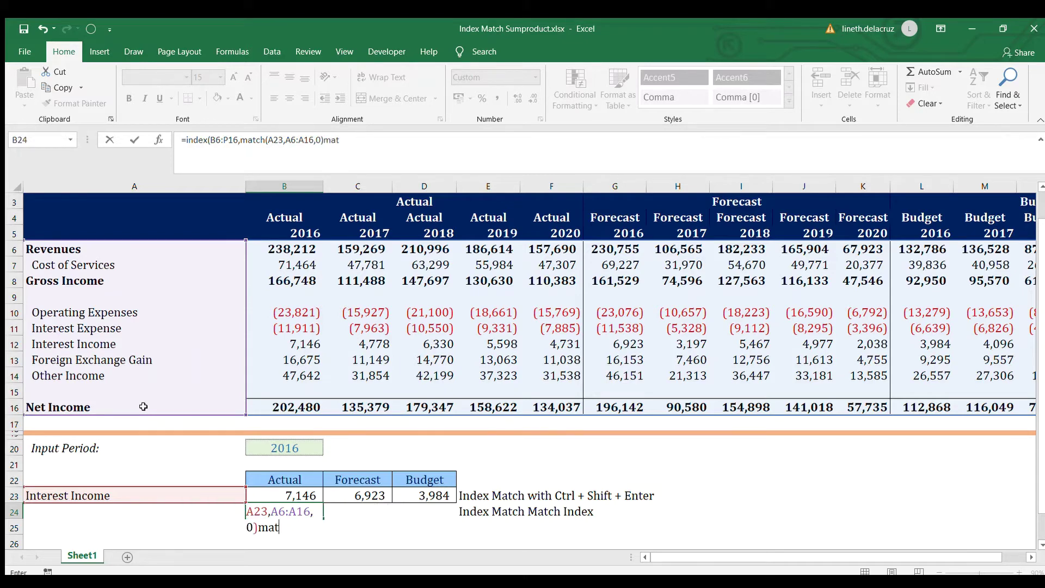
{"action": "key", "text": "BackSpace"}
{"action": "key", "text": "BackSpace"}
{"action": "key", "text": "BackSpace"}
{"action": "key", "text": "BackSpace"}
{"action": "key", "text": "BackSpace"}
{"action": "type", "text": ",match("}
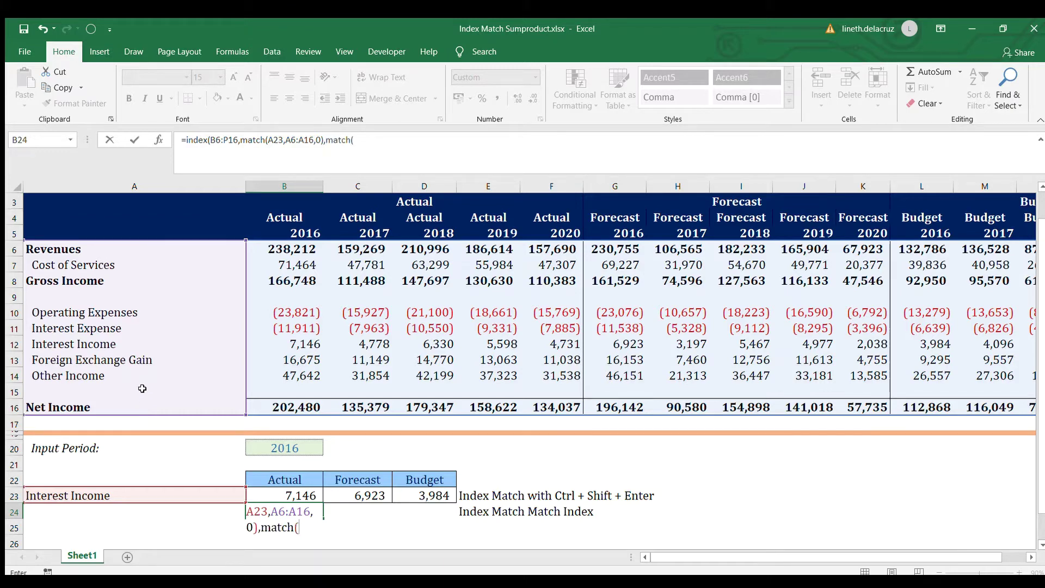
Use B22&B20 as the column-match lookup value in the B24 formula.
{"action": "left_click", "coordinate": [279, 477]}
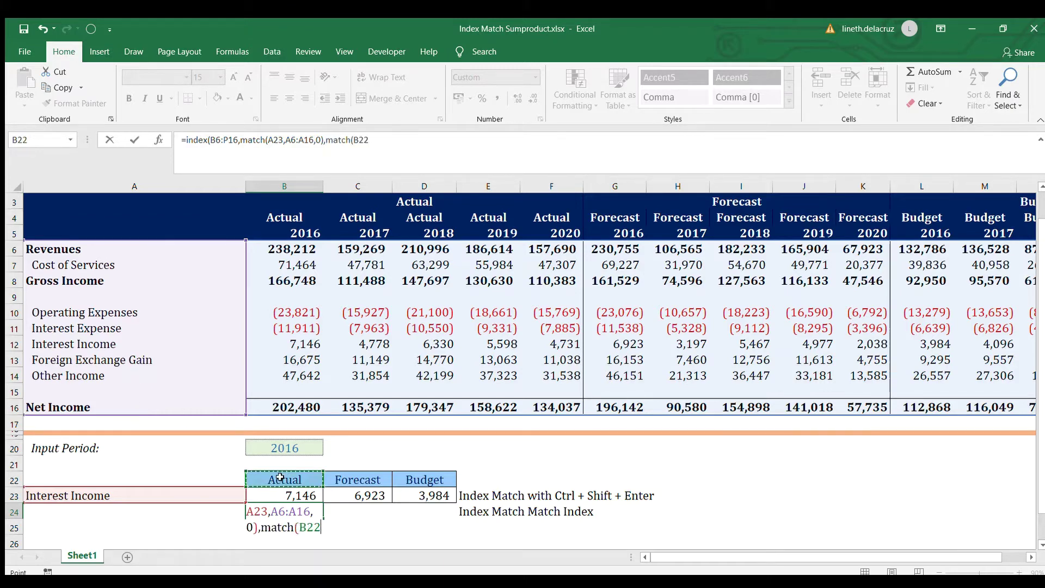
{"action": "type", "text": "&"}
{"action": "left_click", "coordinate": [287, 447]}
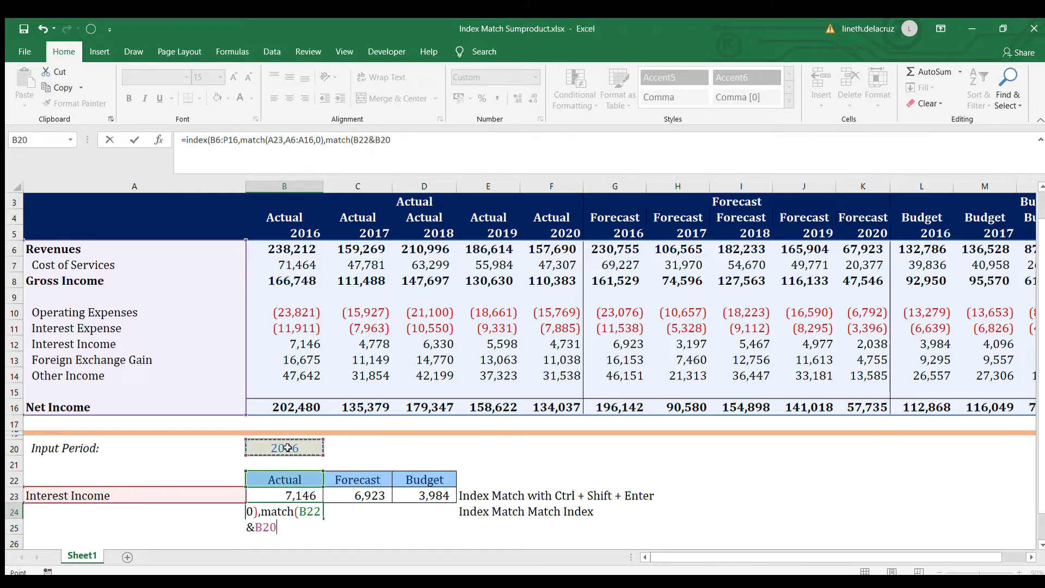
{"action": "type", "text": ",i"}
Add a nested INDEX over the joined headers B4:P4&B5:P5 as the lookup array.
{"action": "type", "text": "ndex"}
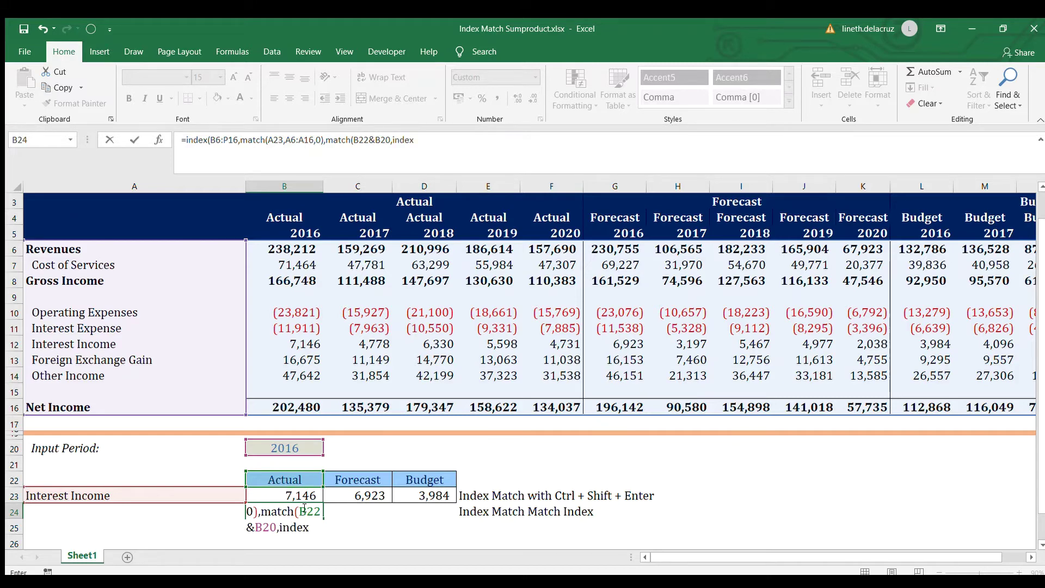
{"action": "type", "text": "("}
{"action": "left_click", "coordinate": [278, 216]}
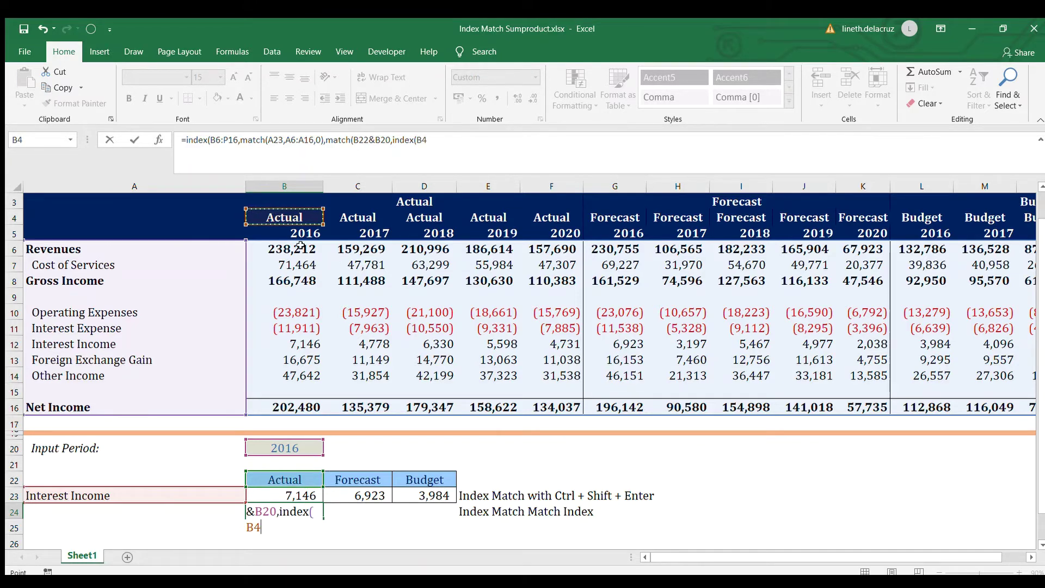
{"action": "key", "text": "ctrl+shift+Right"}
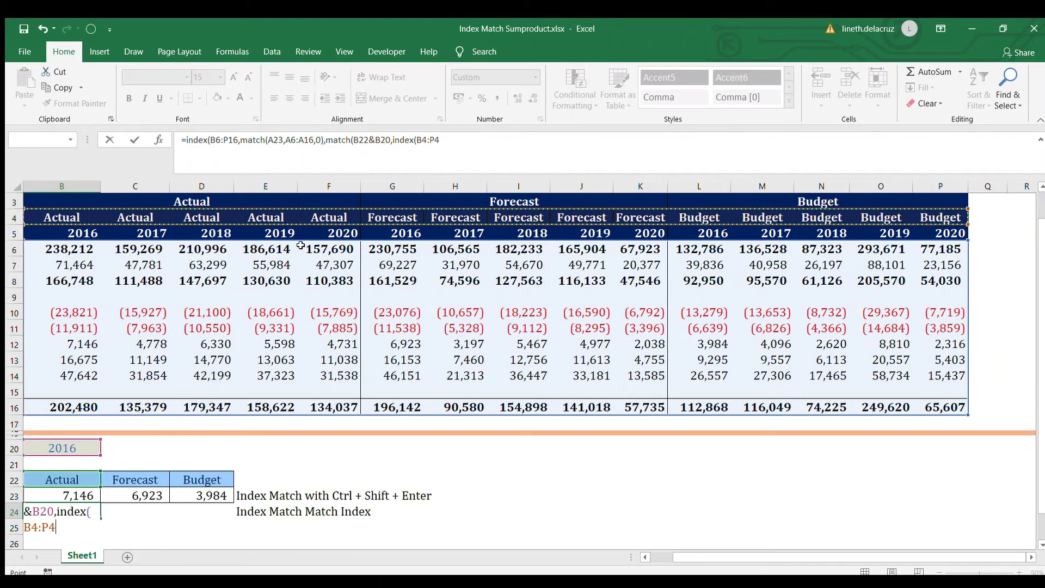
{"action": "type", "text": "&"}
{"action": "left_click_drag", "start_coordinate": [697, 557], "coordinate": [674, 556]}
{"action": "left_click", "coordinate": [279, 234]}
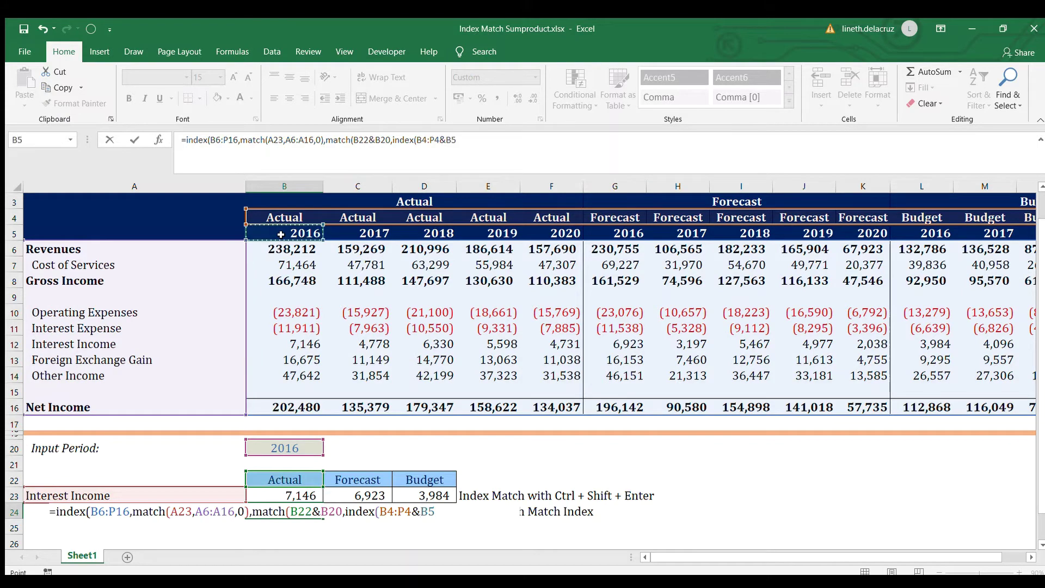
{"action": "key", "text": "ctrl+shift+Right"}
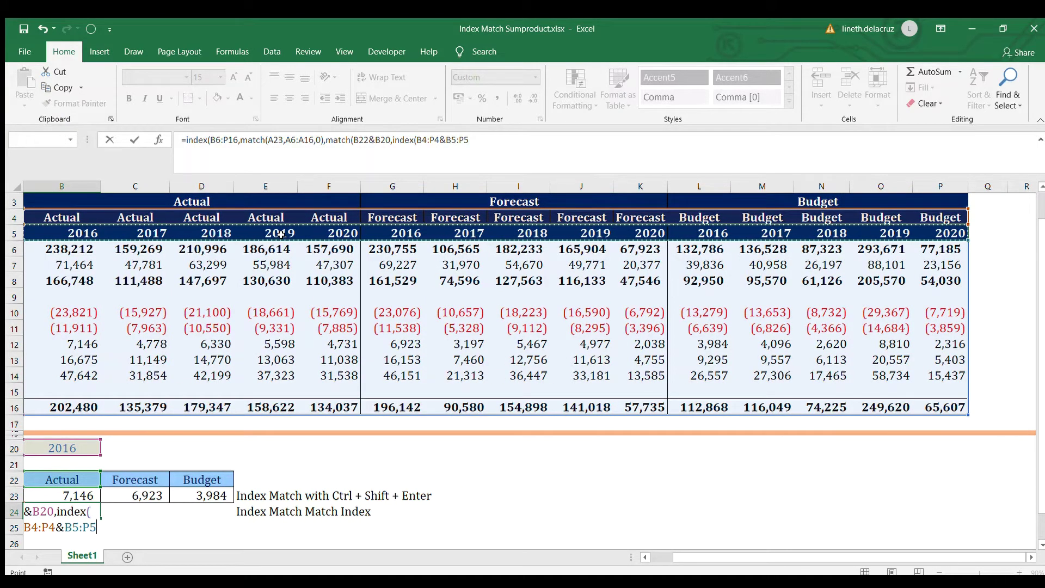
{"action": "type", "text": ","}
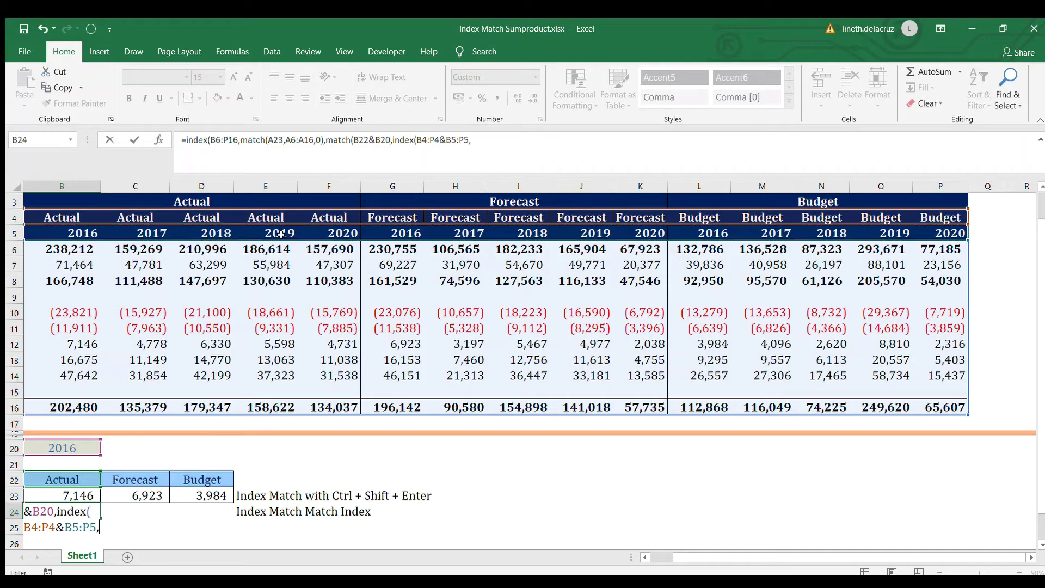
{"action": "left_click_drag", "start_coordinate": [733, 561], "coordinate": [708, 561]}
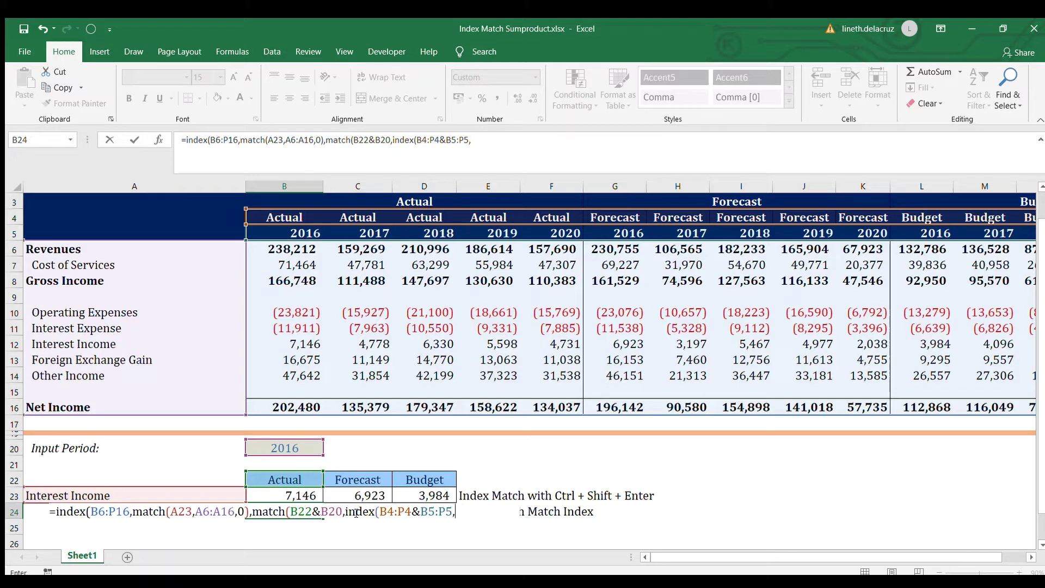
Close B24's formula with ,,),0)) and enter it, returning 7,146.
{"action": "type", "text": "0"}
{"action": "key", "text": "BackSpace"}
{"action": "type", "text": ","}
{"action": "type", "text": "0)"}
{"action": "type", "text": "),0"}
{"action": "key", "text": "Return"}
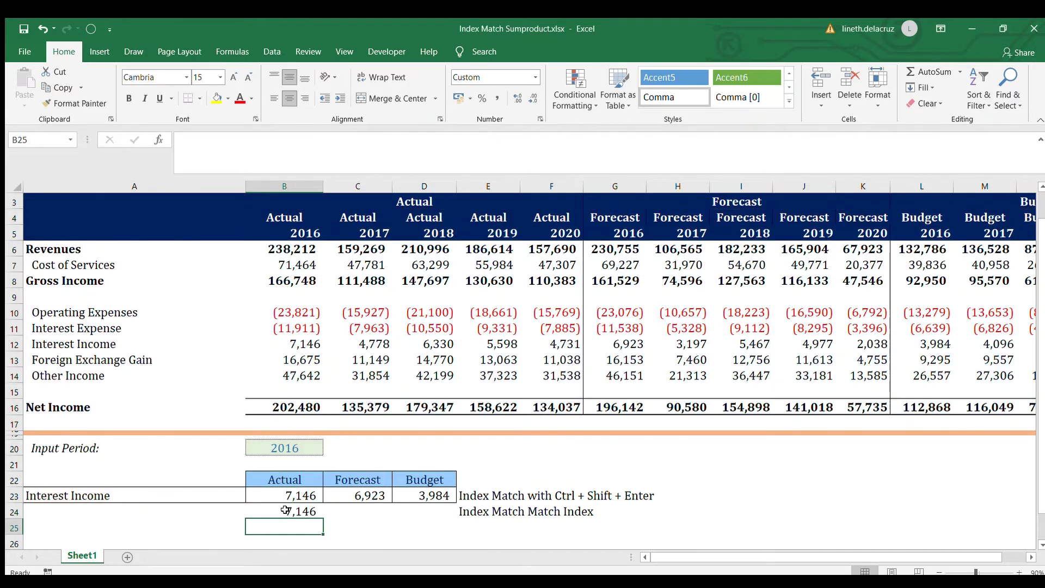
{"action": "left_click", "coordinate": [285, 510]}
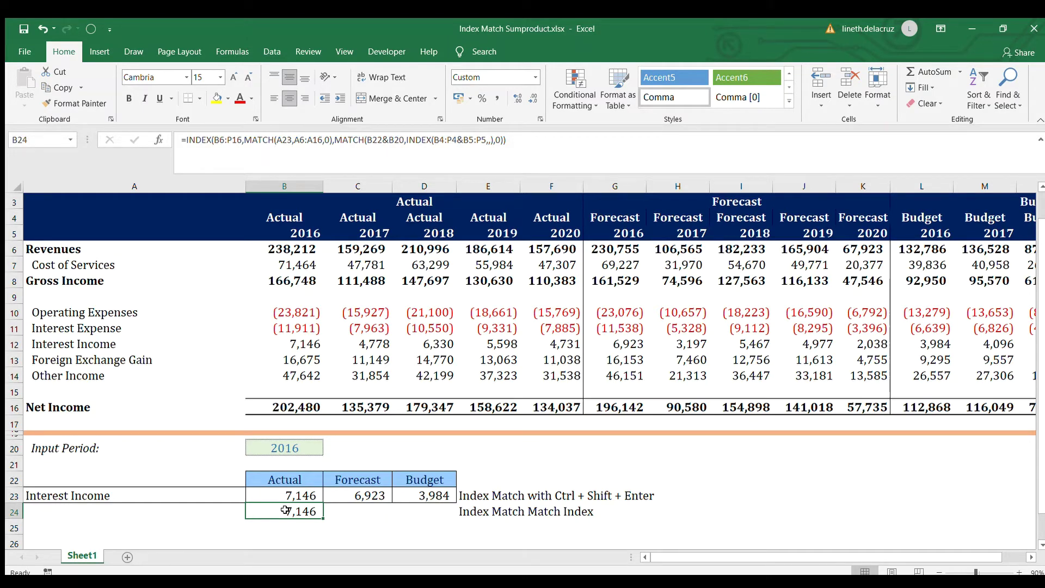
{"action": "key", "text": "Up"}
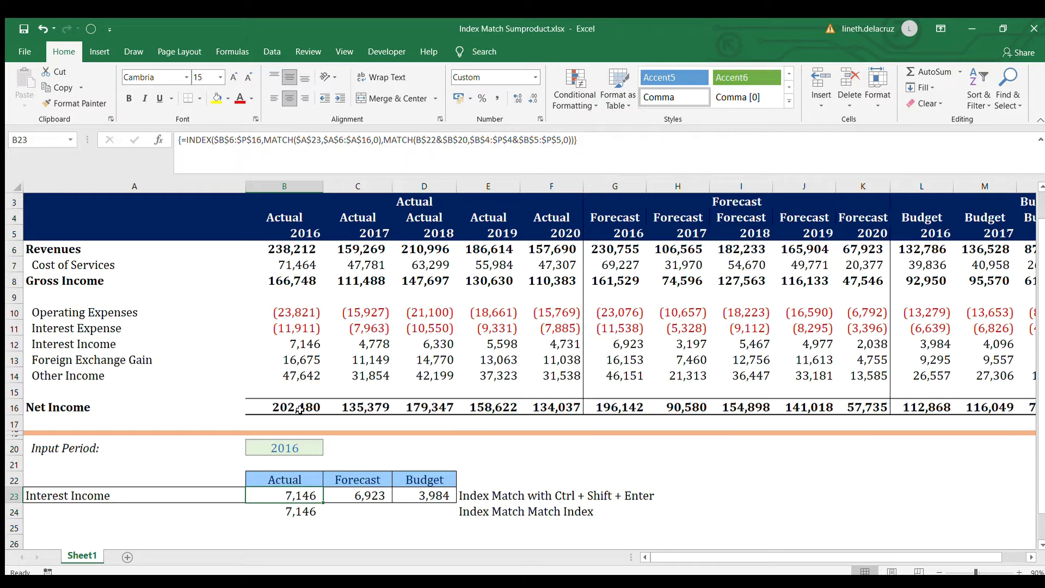
{"action": "key", "text": "F2"}
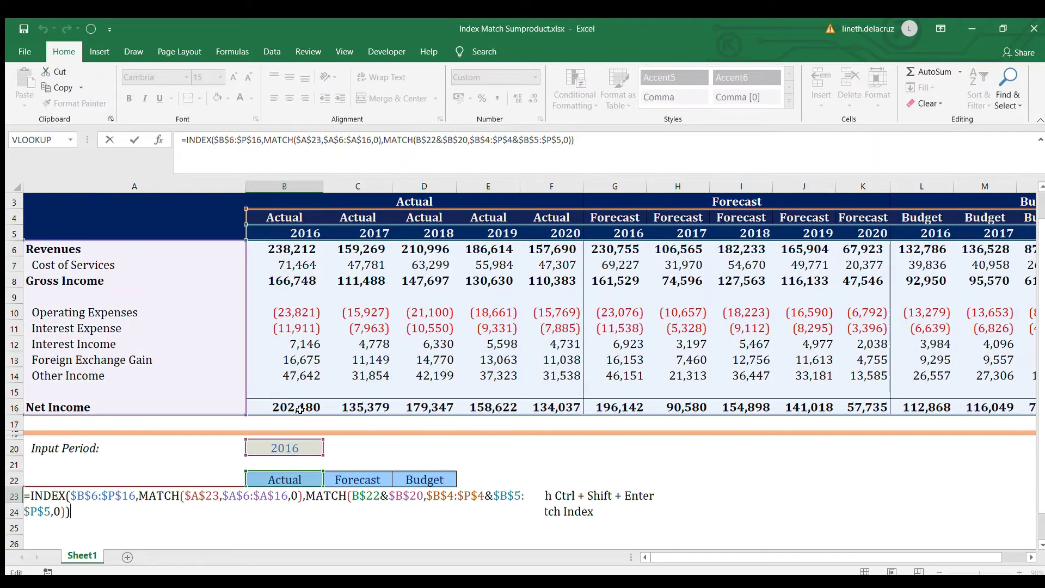
{"action": "key", "text": "Return"}
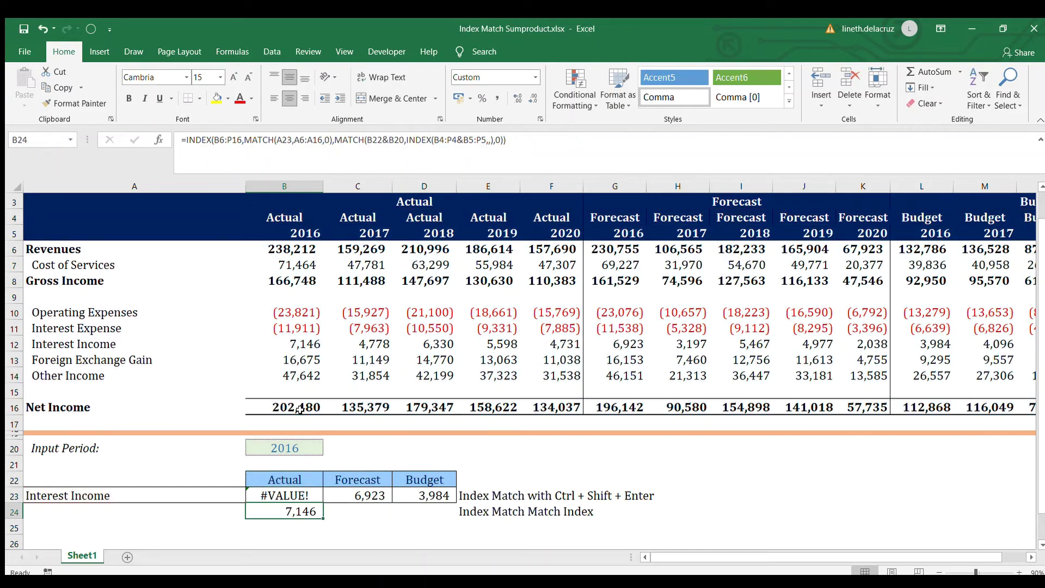
{"action": "key", "text": "Up"}
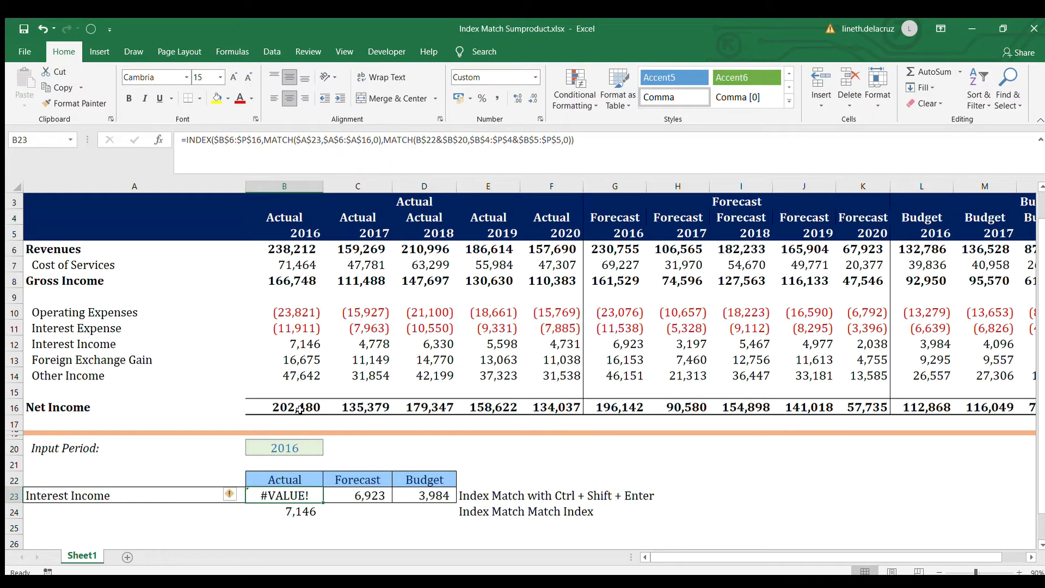
{"action": "key", "text": "F2"}
{"action": "key", "text": "ctrl+shift+Return"}
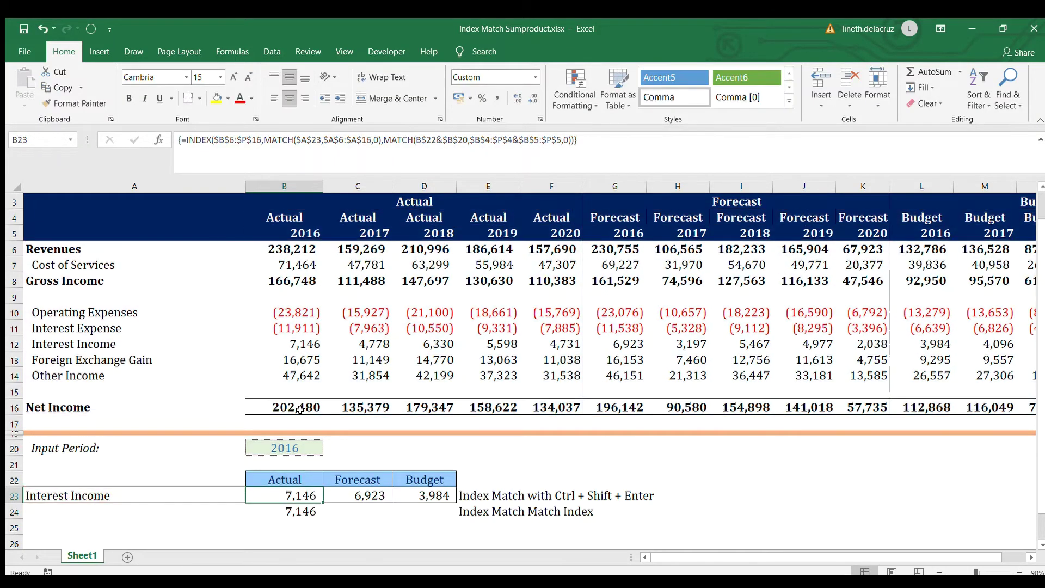
{"action": "key", "text": "Down"}
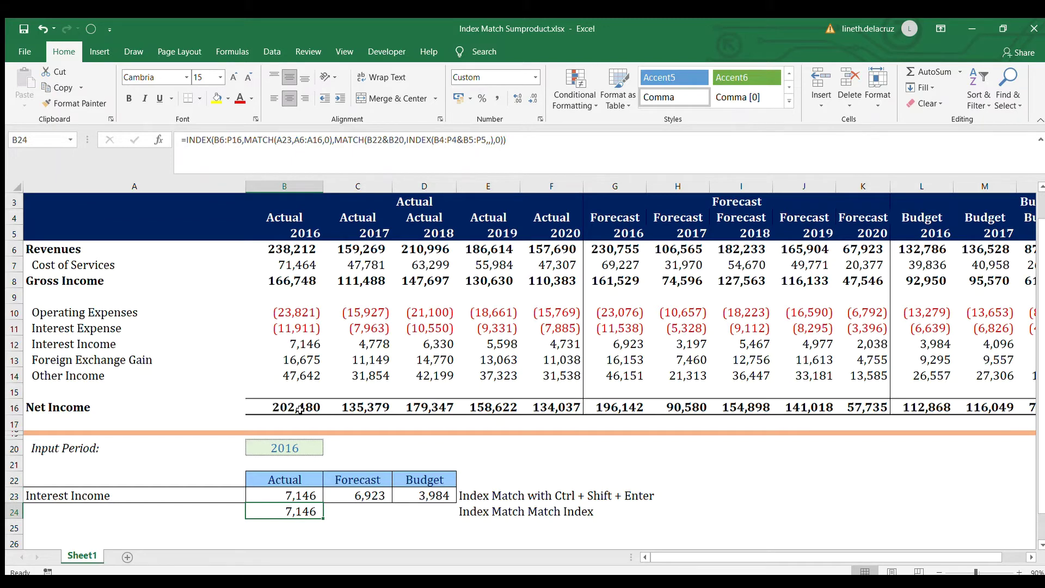
{"action": "left_click", "coordinate": [486, 512]}
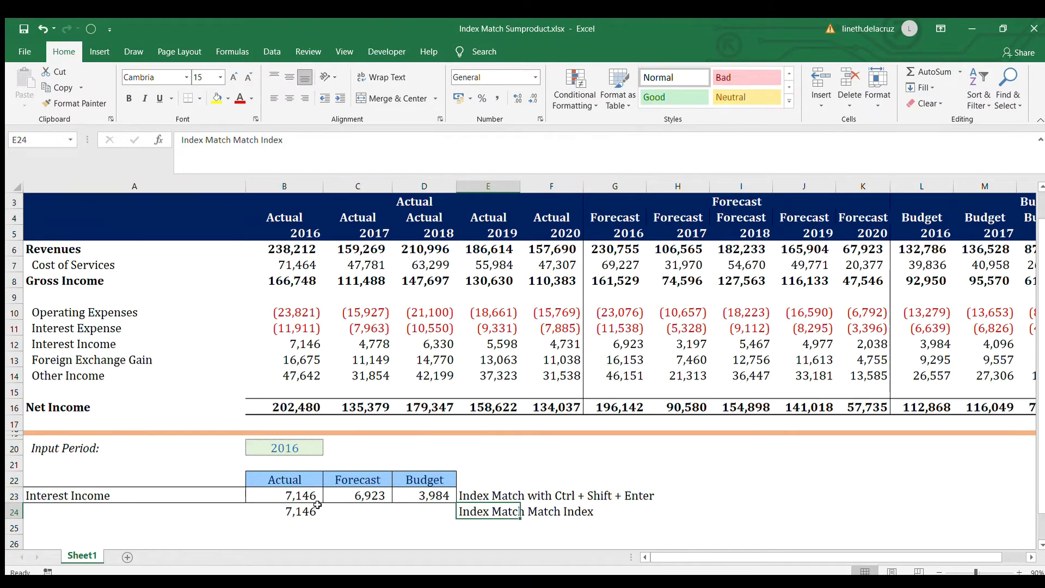
Make the range references in B24's lookup formula absolute with F4.
{"action": "left_click", "coordinate": [294, 512]}
{"action": "key", "text": "F2"}
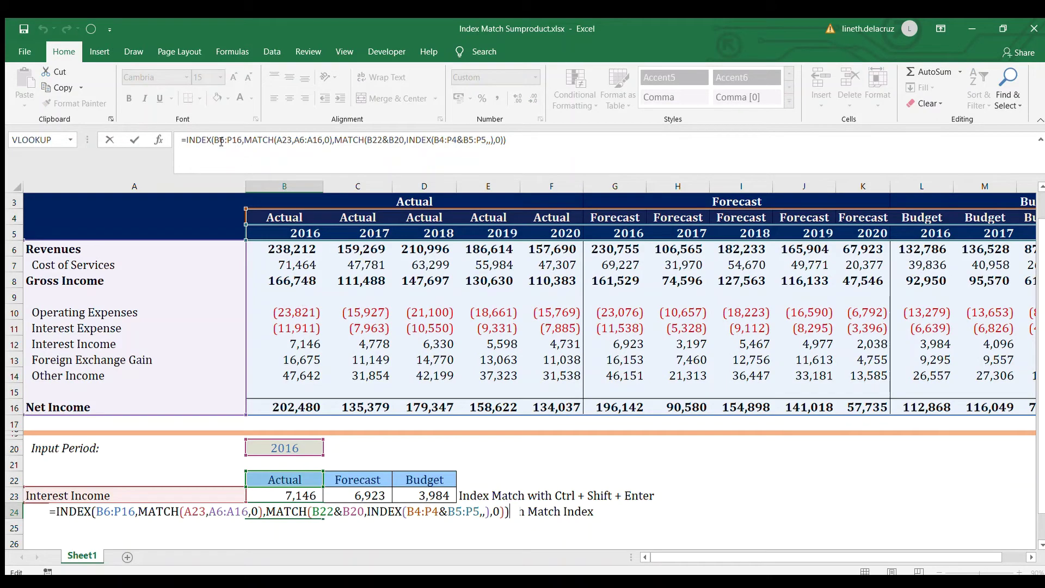
{"action": "left_click_drag", "start_coordinate": [215, 140], "coordinate": [348, 142]}
{"action": "key", "text": "F4"}
{"action": "key", "text": "F4"}
{"action": "key", "text": "F4"}
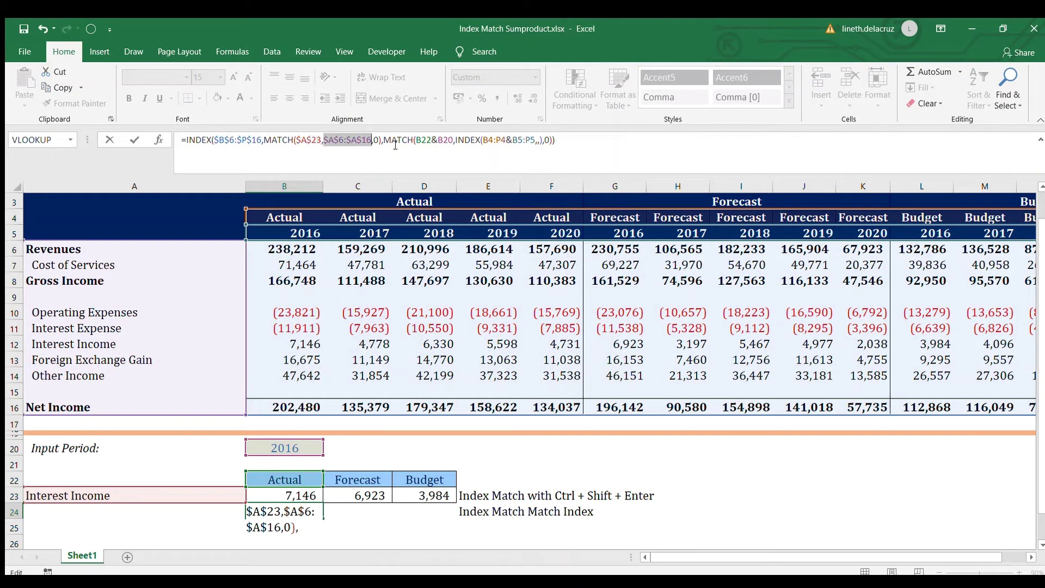
{"action": "left_click_drag", "start_coordinate": [416, 141], "coordinate": [568, 140]}
{"action": "key", "text": "F4"}
{"action": "key", "text": "F4"}
{"action": "key", "text": "F4"}
{"action": "key", "text": "F4"}
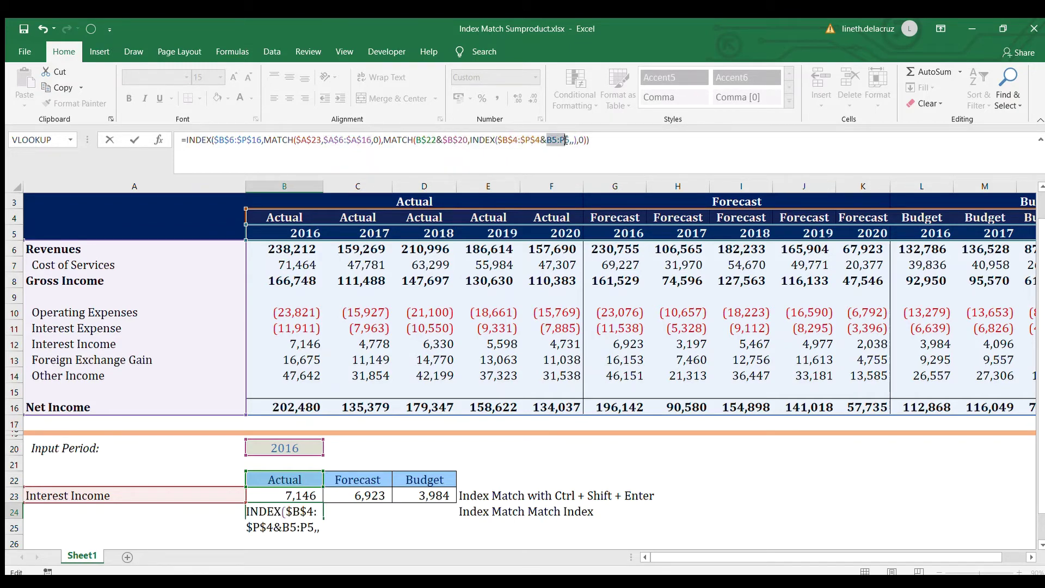
{"action": "key", "text": "F4"}
{"action": "key", "text": "Return"}
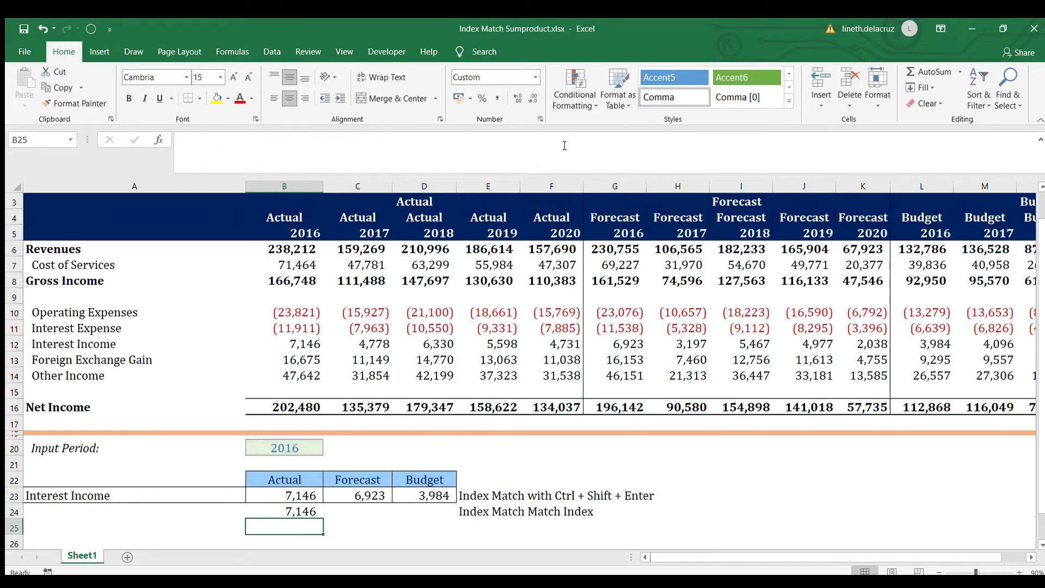
Copy B24 into C24:D24 to get 7,146, 6,923 and 3,984.
{"action": "key", "text": "Up"}
{"action": "key", "text": "ctrl+c"}
{"action": "key", "text": "Right"}
{"action": "key", "text": "shift+Right"}
{"action": "key", "text": "ctrl+v"}
{"action": "key", "text": "Left"}
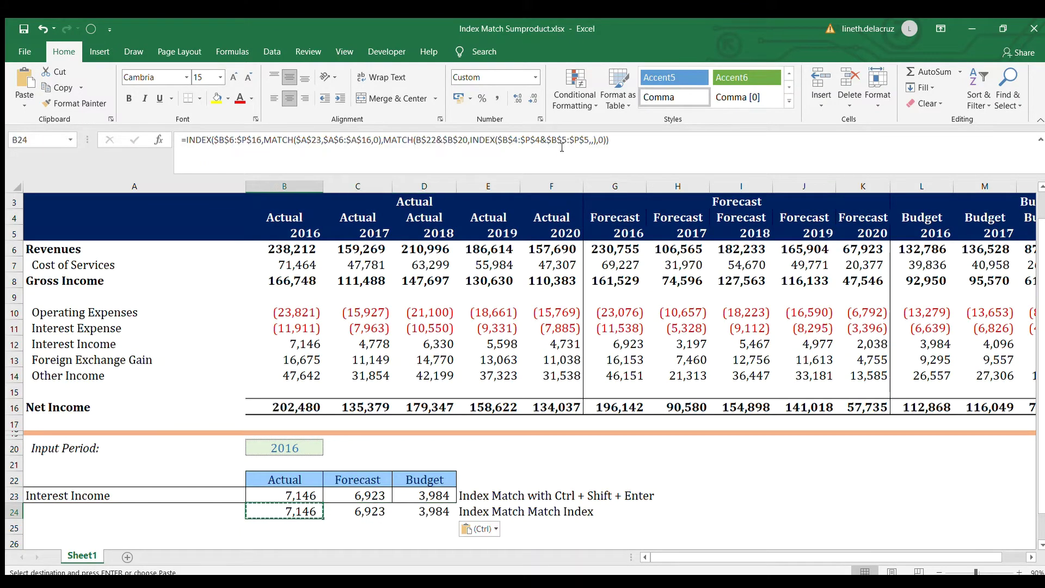
{"action": "left_click", "coordinate": [313, 449]}
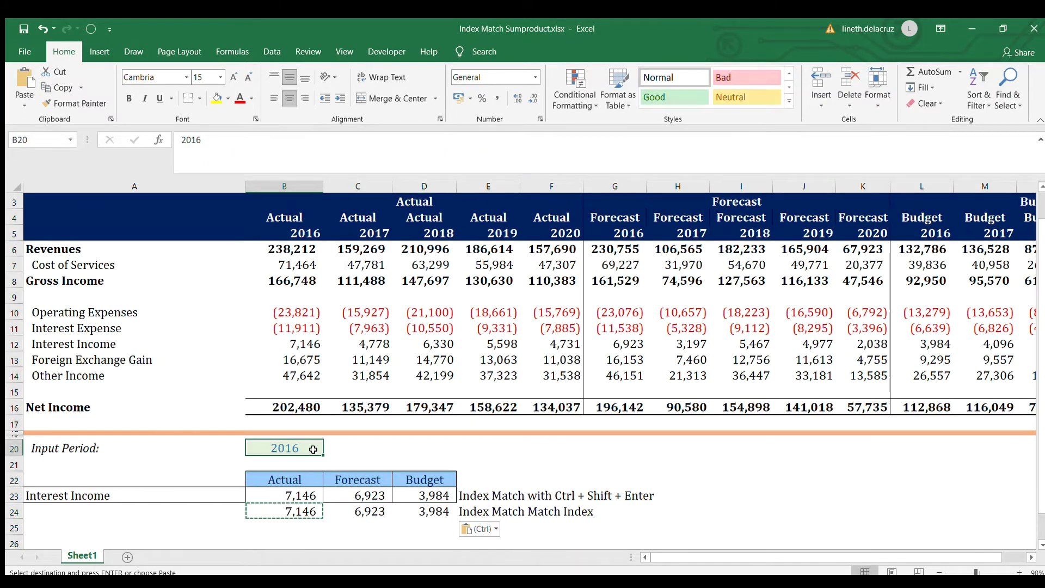
Set the input year to 2020, label E25 'Sumproduct', and begin =sumproduct( in B25.
{"action": "type", "text": "2020"}
{"action": "key", "text": "Return"}
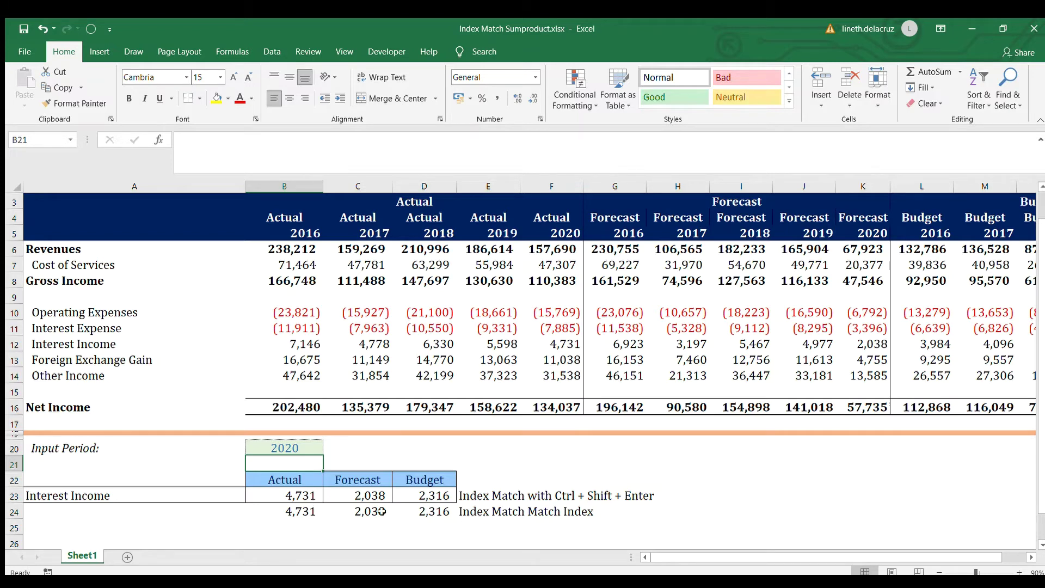
{"action": "left_click", "coordinate": [481, 527]}
{"action": "type", "text": "Sumproduct"}
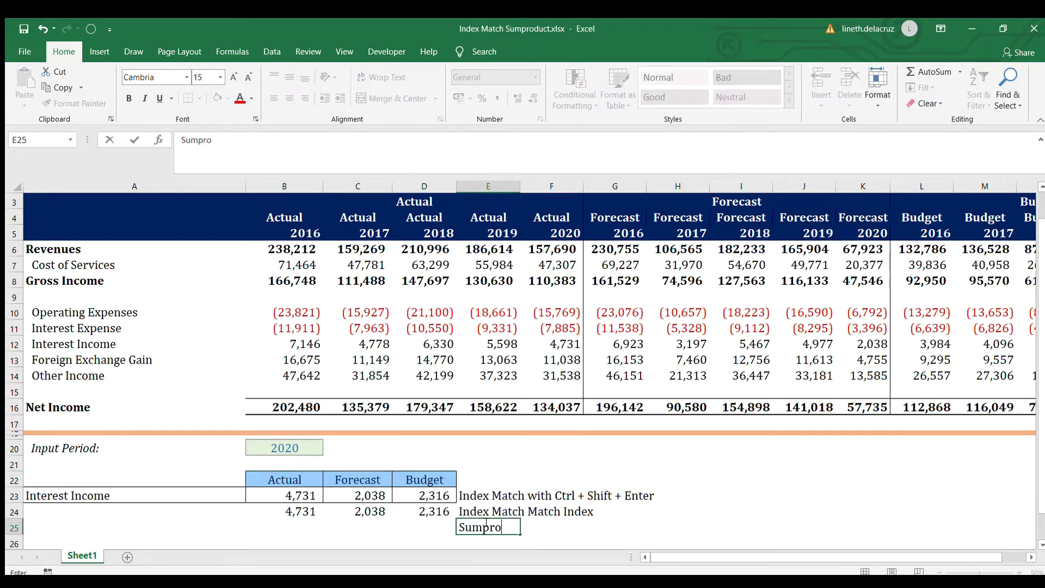
{"action": "key", "text": "Return"}
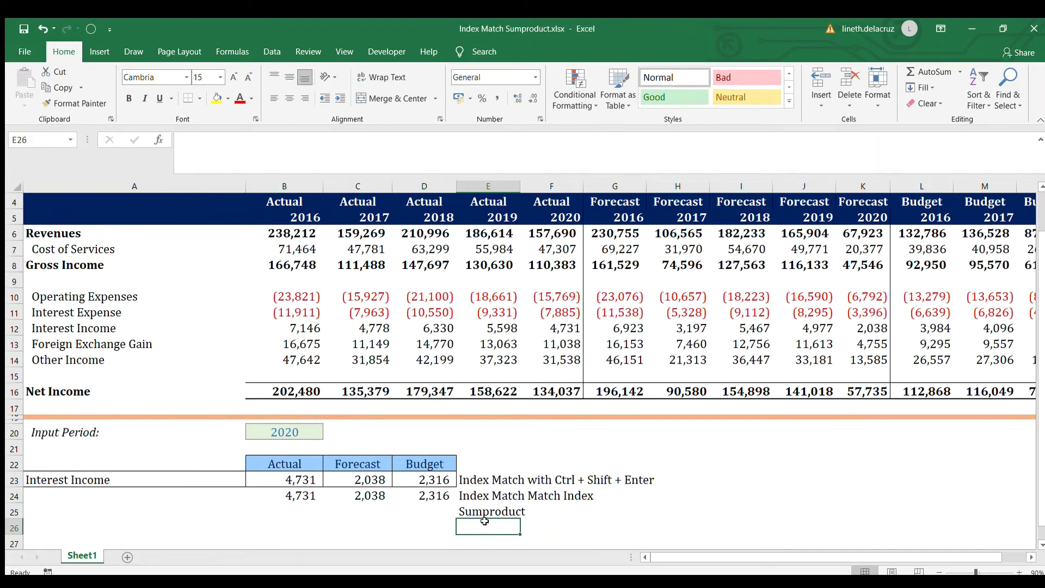
{"action": "left_click", "coordinate": [305, 506]}
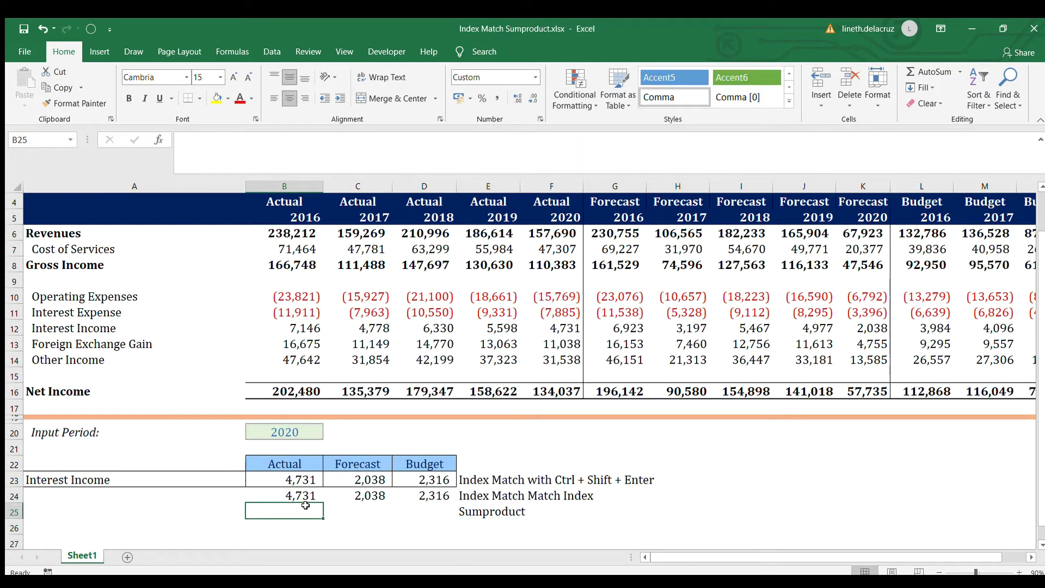
{"action": "type", "text": "=sumproduct("}
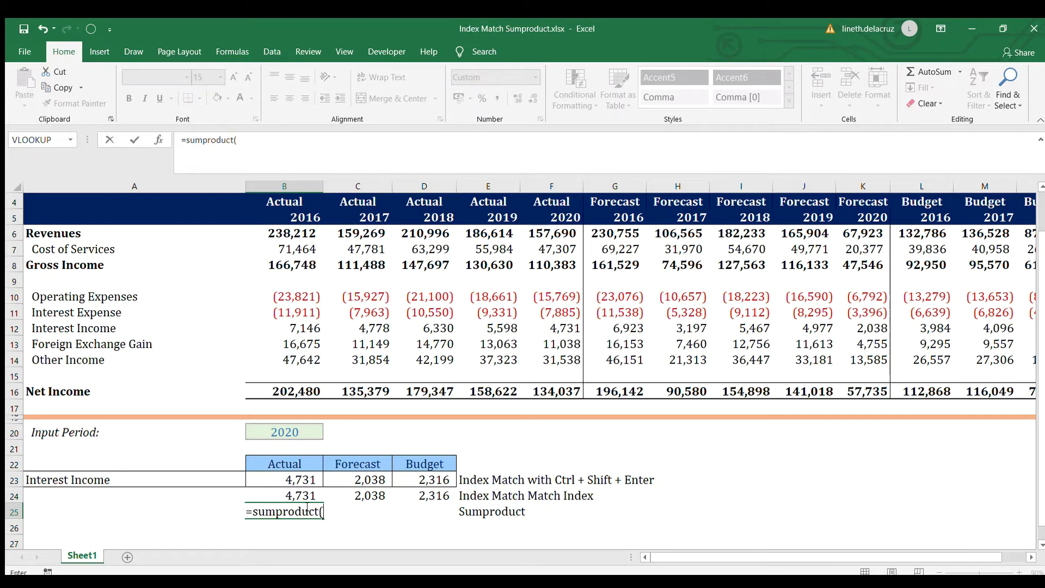
Give B25's SUMPRODUCT the B6:P16 data range and the condition (A6:A16=A23).
{"action": "left_click", "coordinate": [306, 229]}
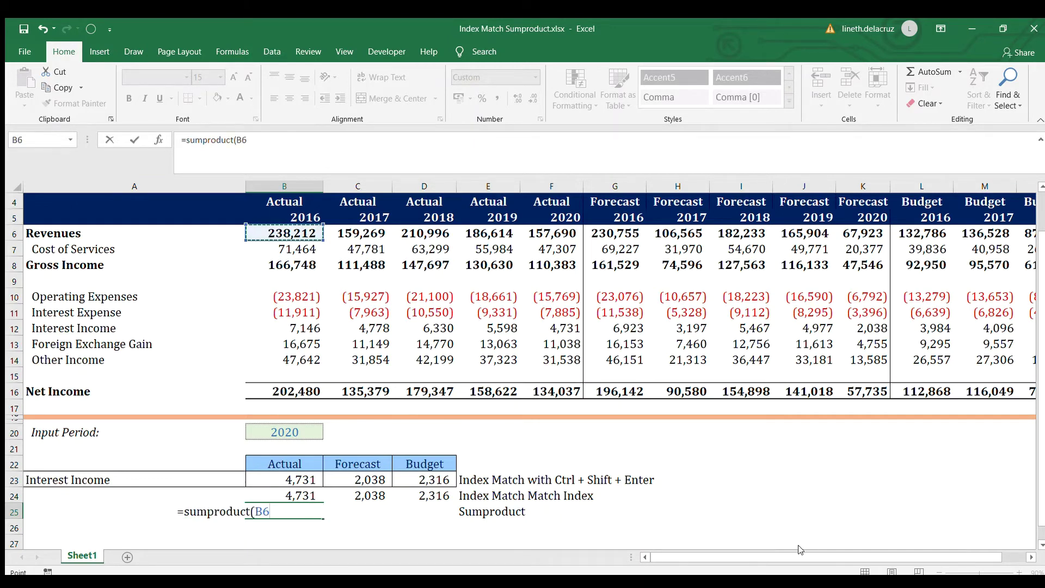
{"action": "left_click_drag", "start_coordinate": [825, 558], "coordinate": [849, 559]}
{"action": "left_click", "coordinate": [947, 393], "text": "shift"}
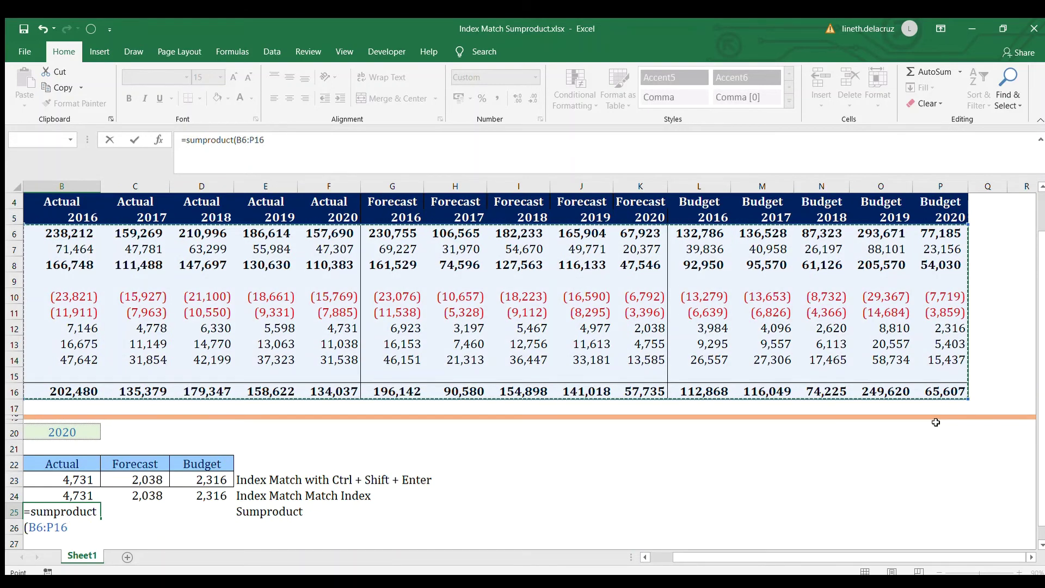
{"action": "type", "text": ","}
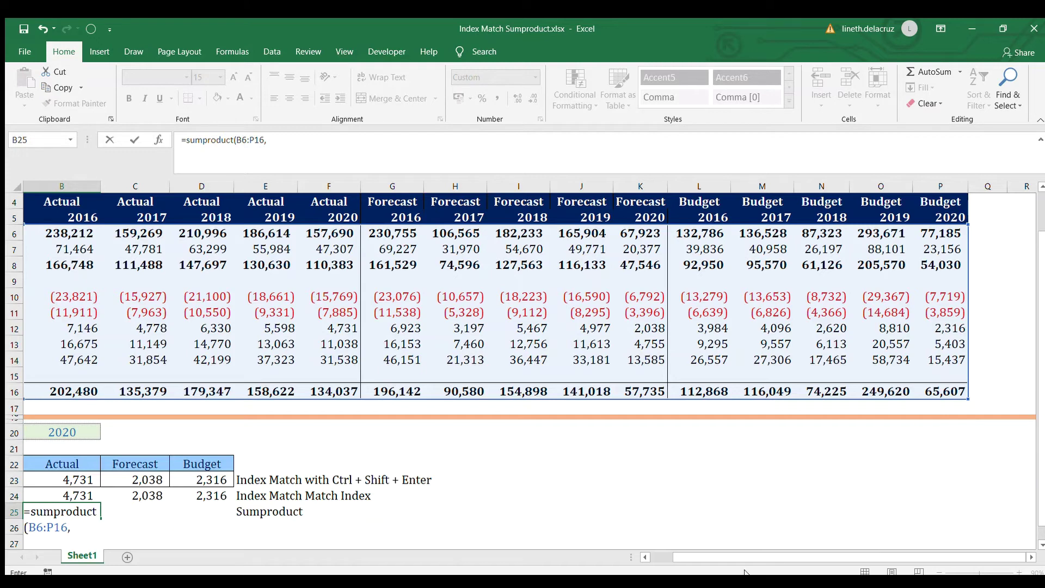
{"action": "left_click_drag", "start_coordinate": [732, 558], "coordinate": [711, 559]}
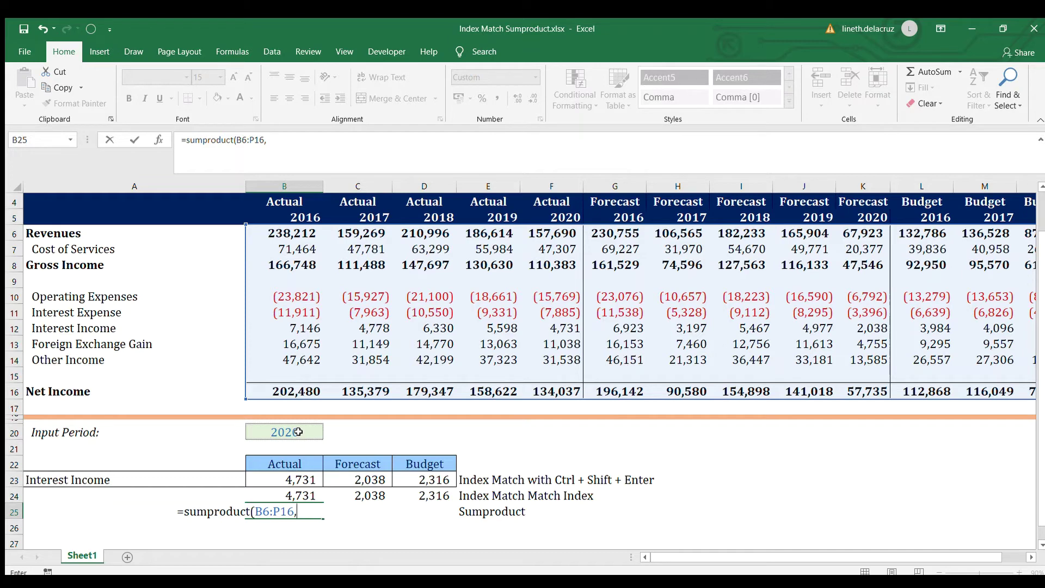
{"action": "type", "text": "("}
{"action": "left_click_drag", "start_coordinate": [100, 232], "coordinate": [101, 391]}
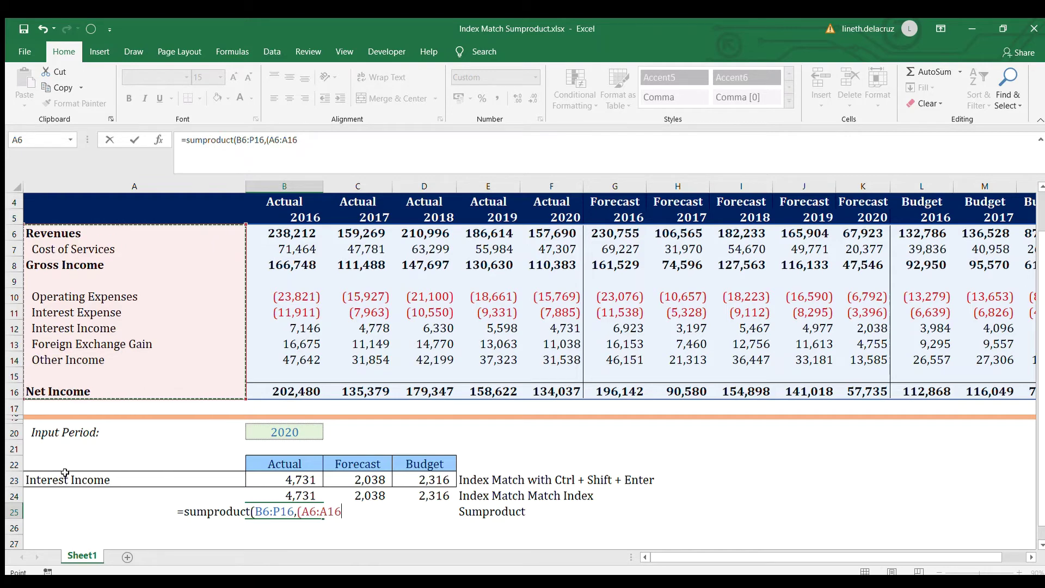
{"action": "type", "text": "="}
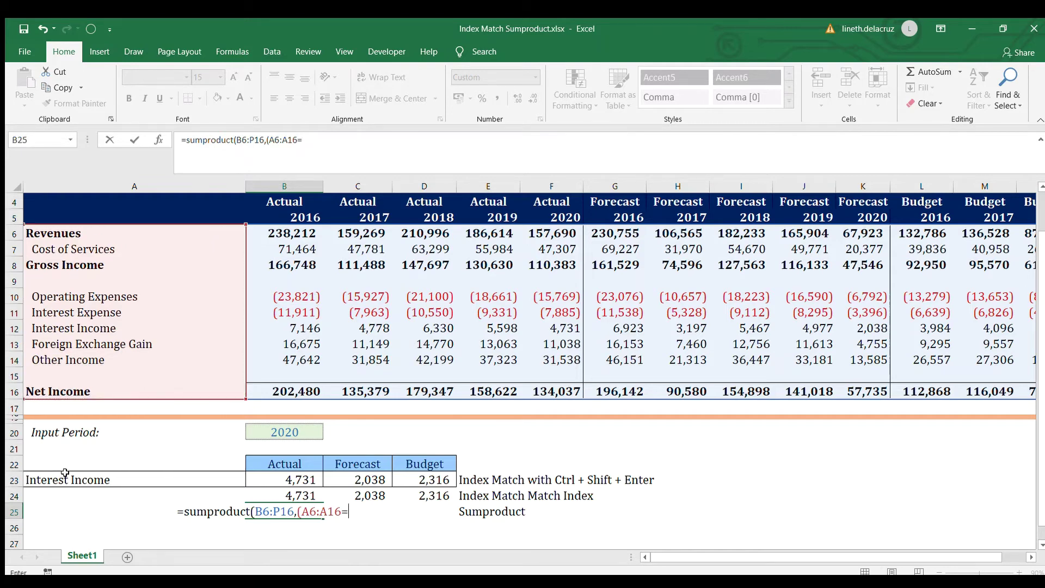
{"action": "left_click", "coordinate": [65, 474]}
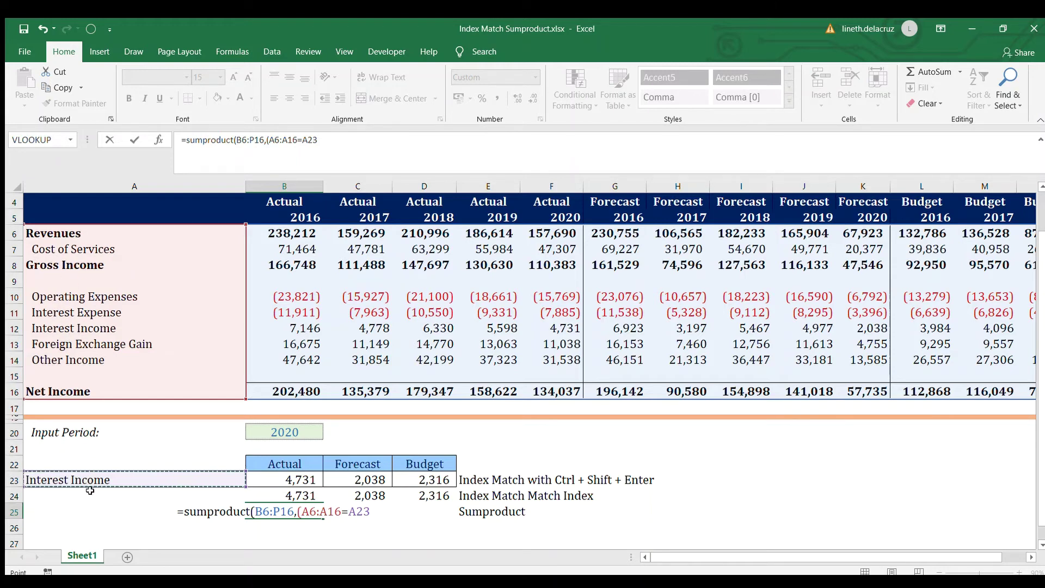
{"action": "type", "text": ")*("}
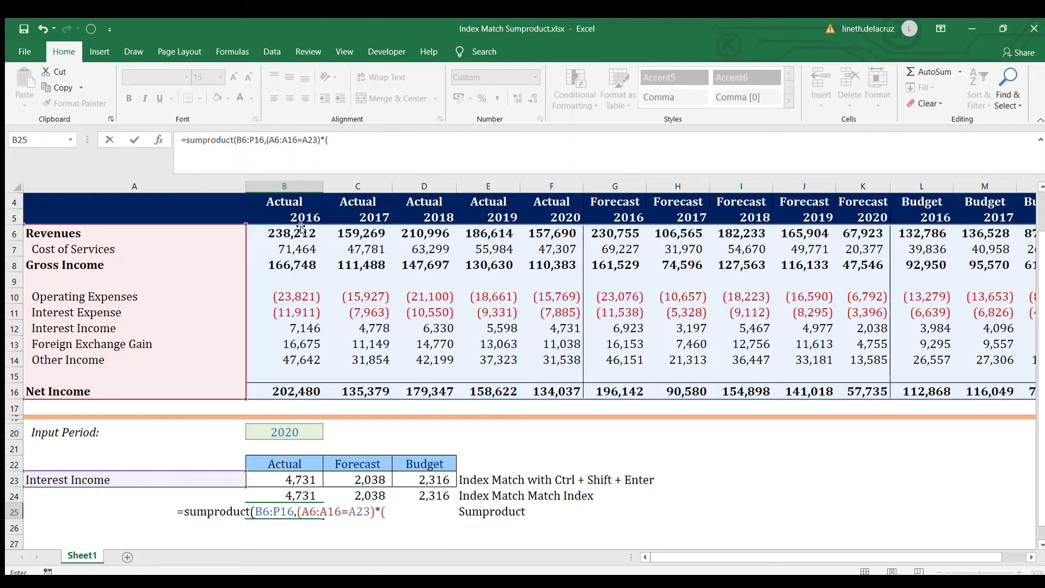
Add the header condition (B4:P4=B22) to the SUMPRODUCT formula.
{"action": "left_click", "coordinate": [285, 202]}
{"action": "key", "text": "ctrl+shift+Right"}
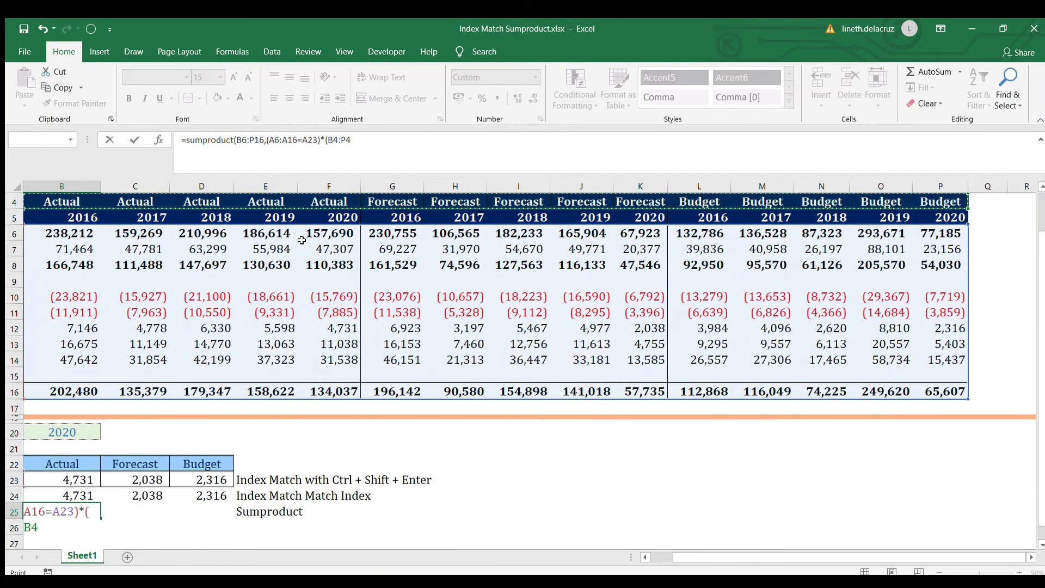
{"action": "left_click_drag", "start_coordinate": [700, 553], "coordinate": [616, 553]}
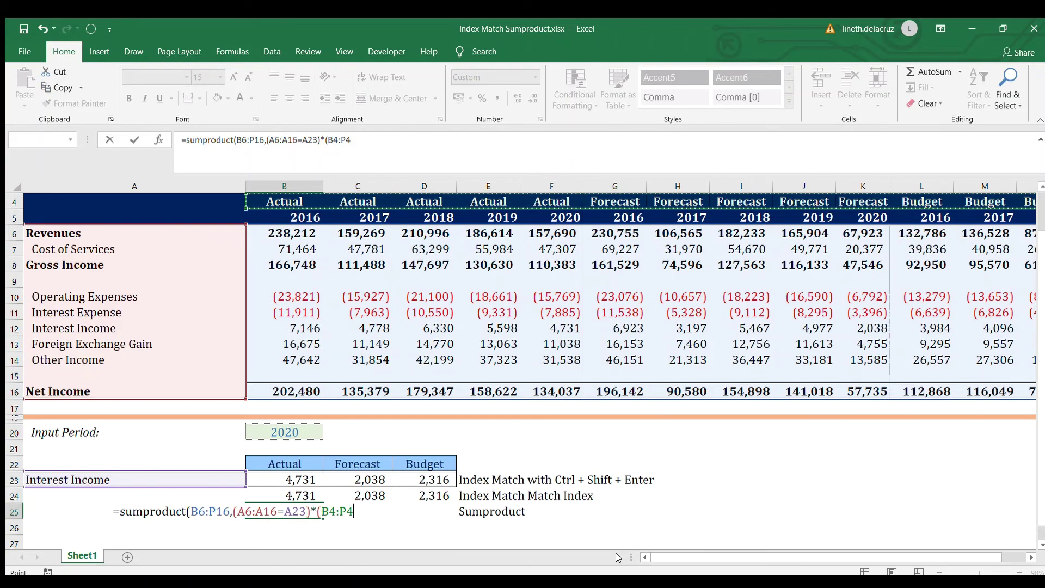
{"action": "type", "text": "="}
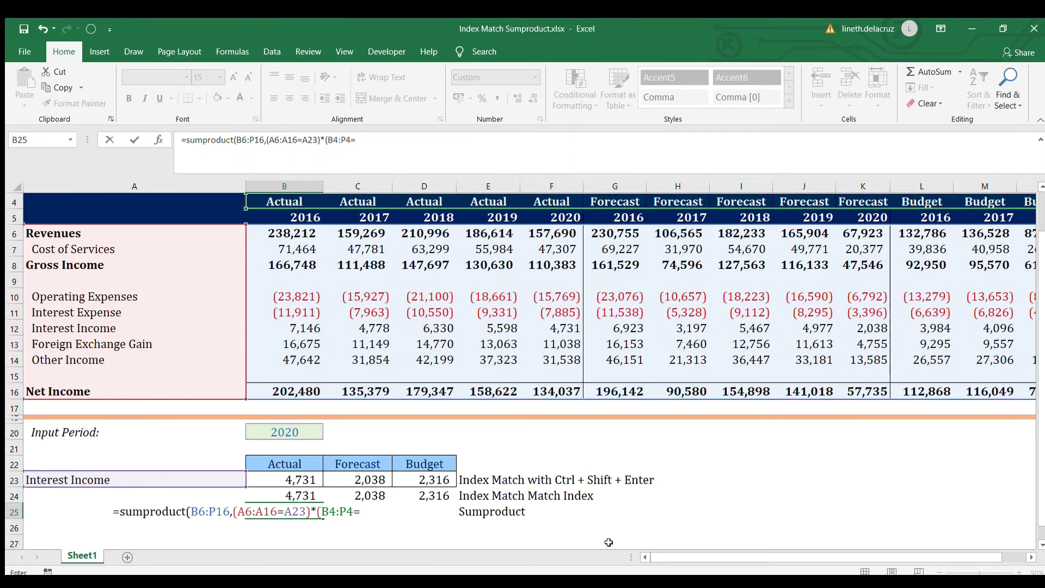
{"action": "left_click", "coordinate": [276, 463]}
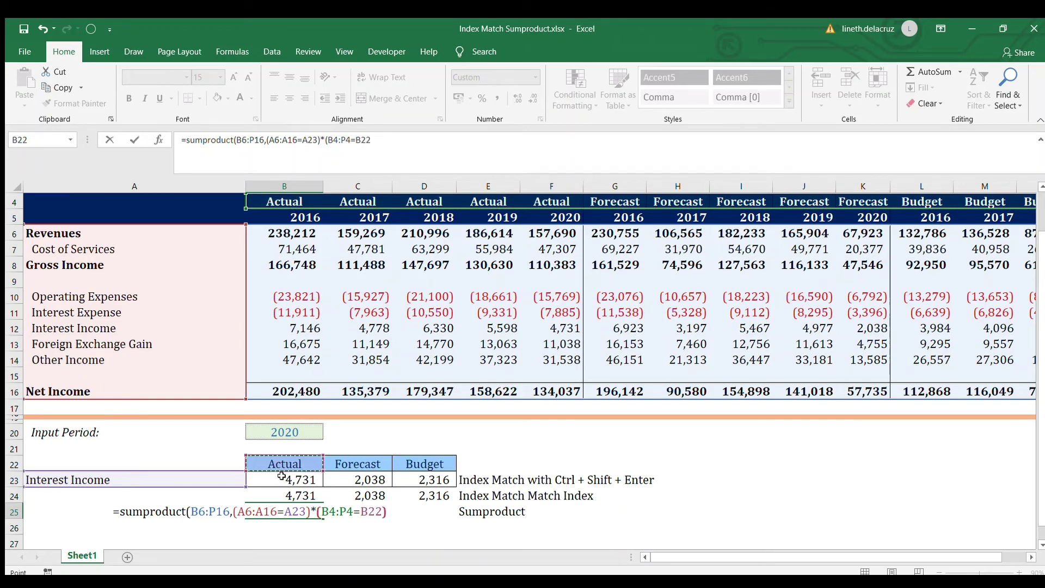
{"action": "type", "text": ")*("}
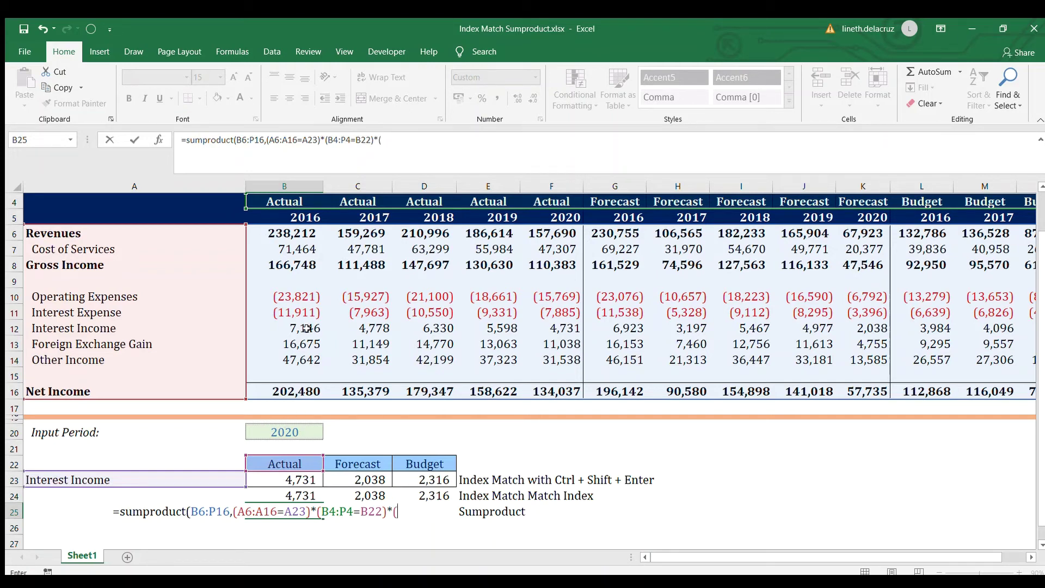
Add the year condition (B5:P5=B20) and close the formula, returning 4,731.
{"action": "left_click", "coordinate": [305, 217]}
{"action": "key", "text": "ctrl+shift+Right"}
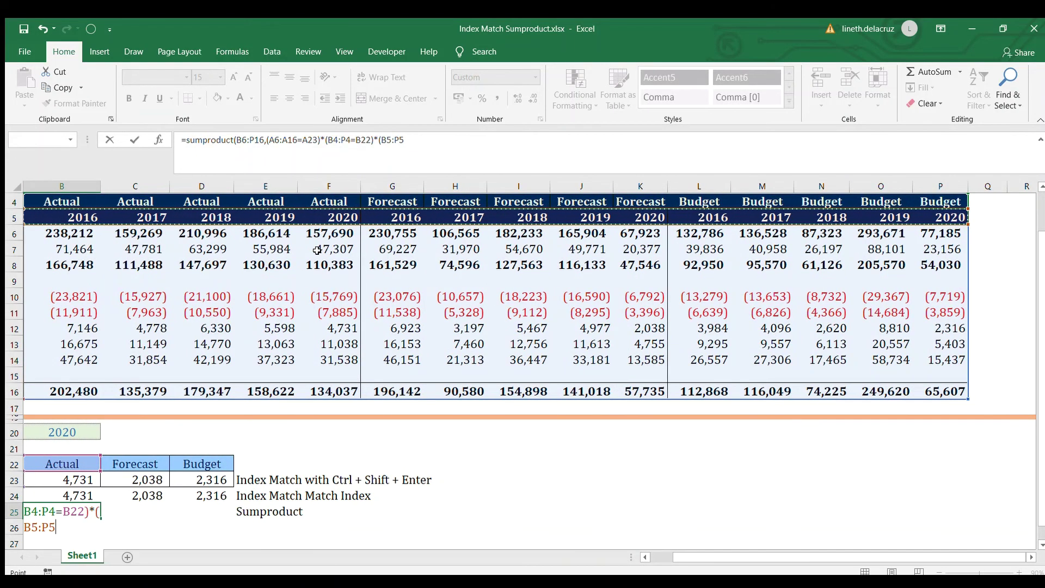
{"action": "type", "text": "="}
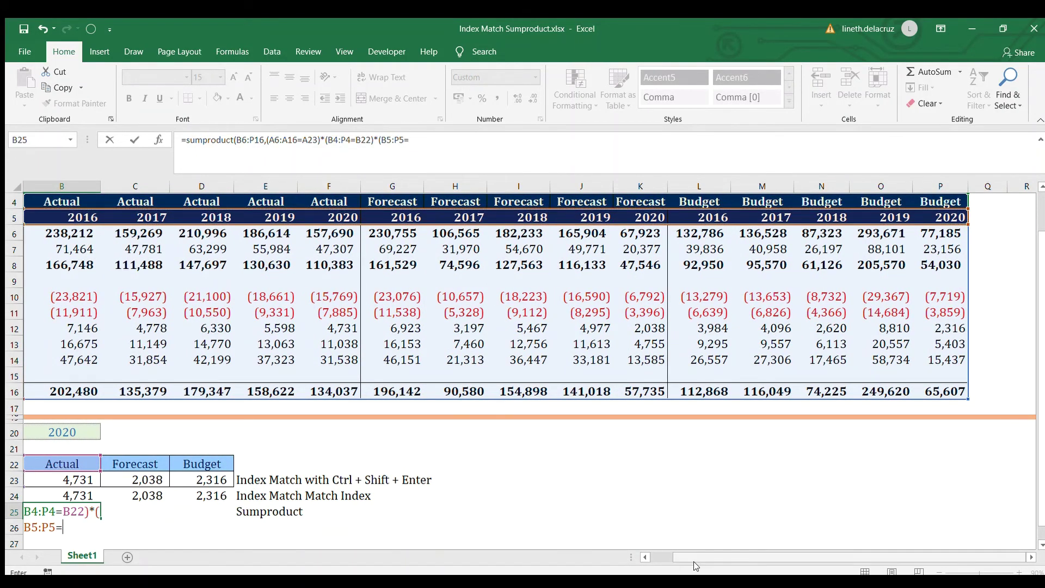
{"action": "left_click_drag", "start_coordinate": [716, 560], "coordinate": [692, 560]}
{"action": "left_click", "coordinate": [284, 432]}
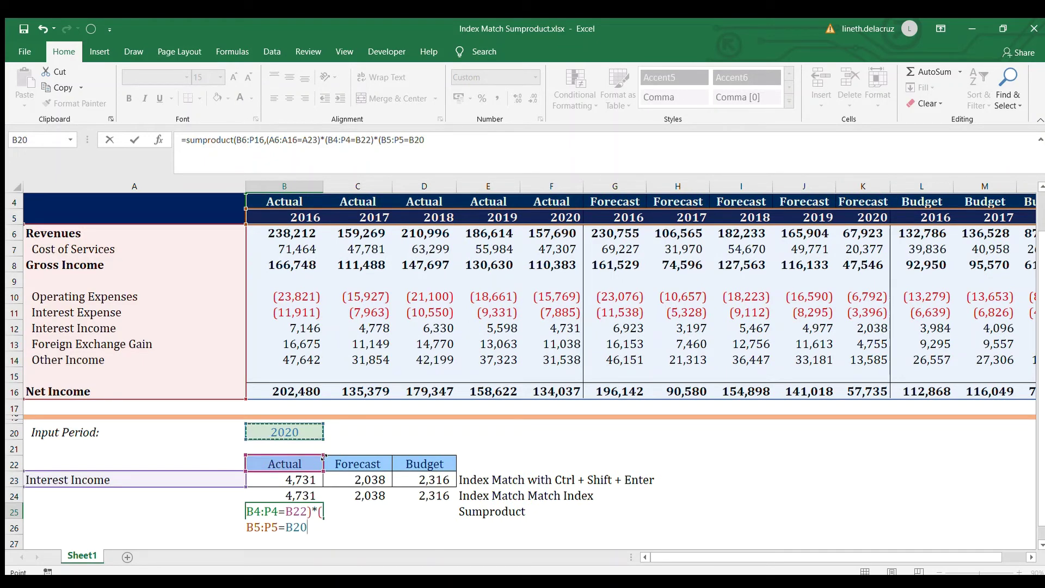
{"action": "type", "text": "))"}
{"action": "key", "text": "ctrl+Return"}
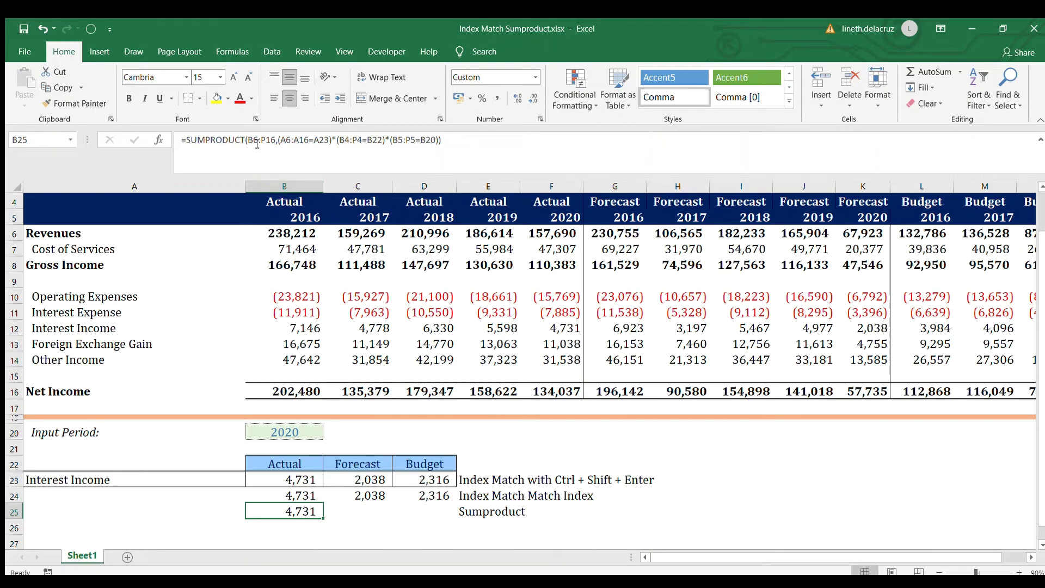
{"action": "left_click", "coordinate": [256, 142]}
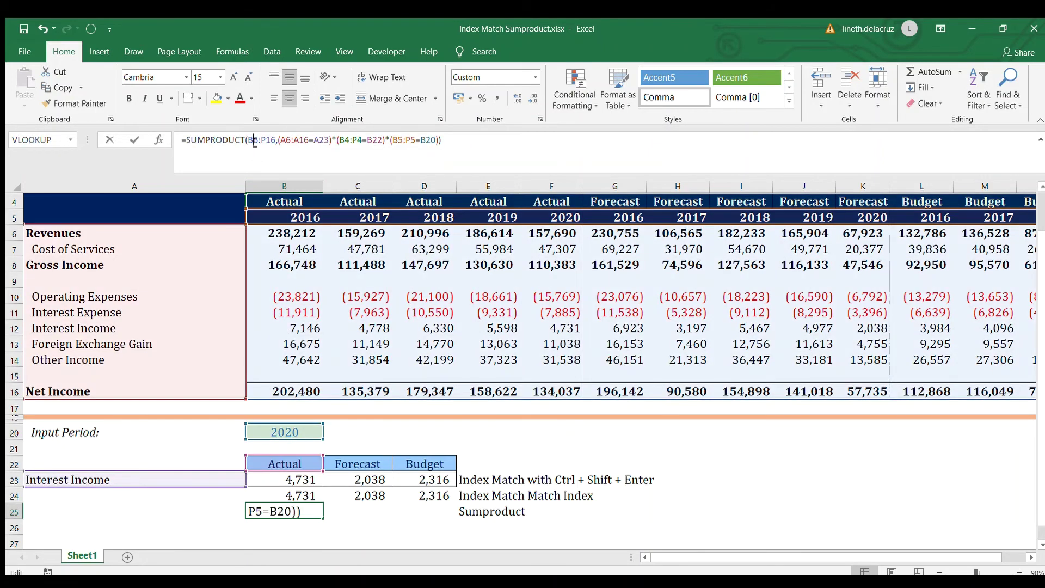
Anchor B6:P16, B4, P4, B22, B5:P5 and B20 in the SUMPRODUCT formula with F4.
{"action": "left_click_drag", "start_coordinate": [248, 140], "coordinate": [336, 140]}
{"action": "key", "text": "F4"}
{"action": "key", "text": "F4"}
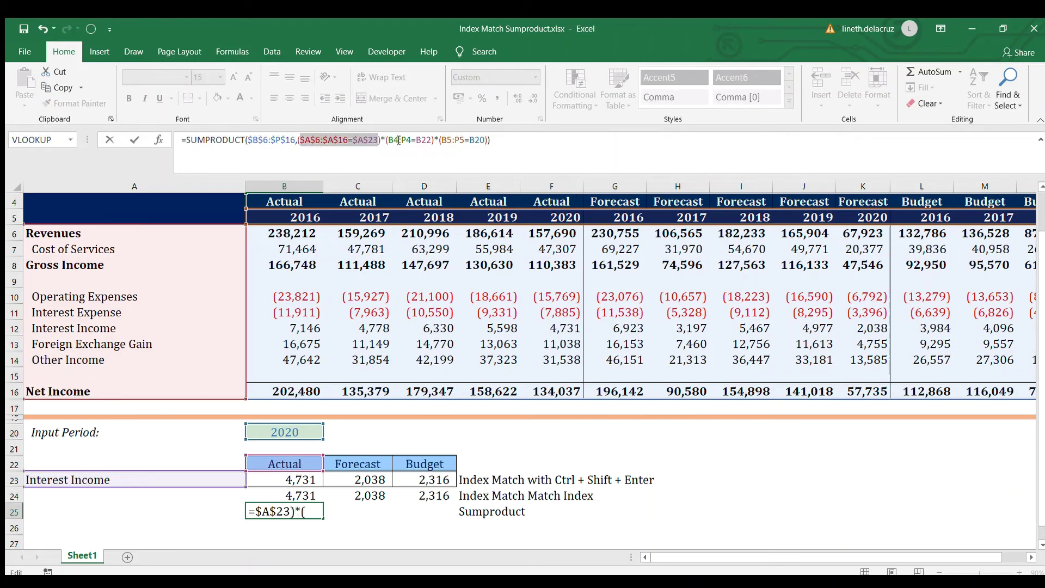
{"action": "left_click_drag", "start_coordinate": [400, 139], "coordinate": [389, 139]}
{"action": "key", "text": "F4"}
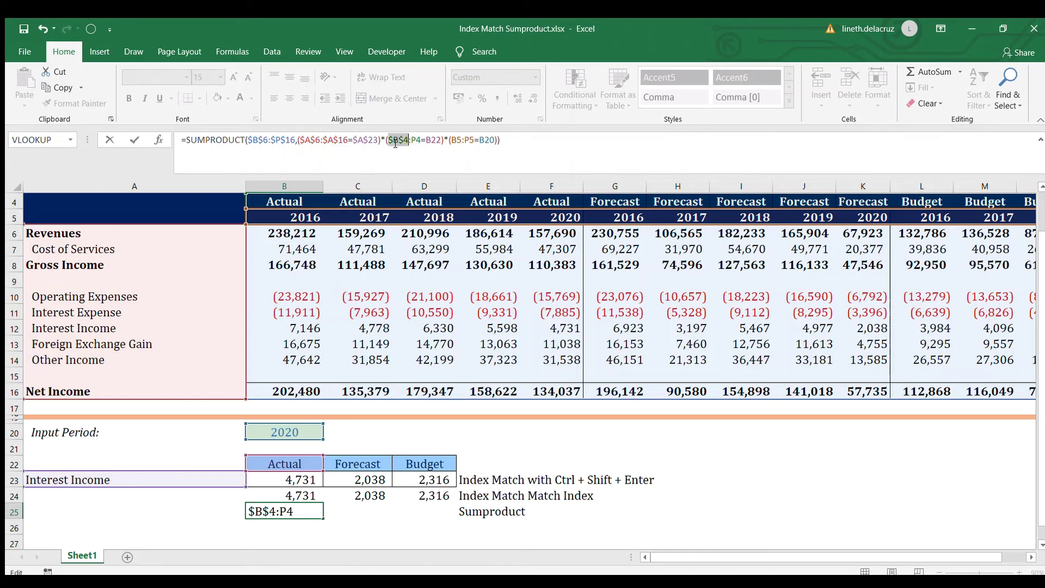
{"action": "left_click", "coordinate": [406, 140]}
{"action": "key", "text": "F4"}
{"action": "left_click", "coordinate": [446, 140]}
{"action": "key", "text": "F4"}
{"action": "key", "text": "F4"}
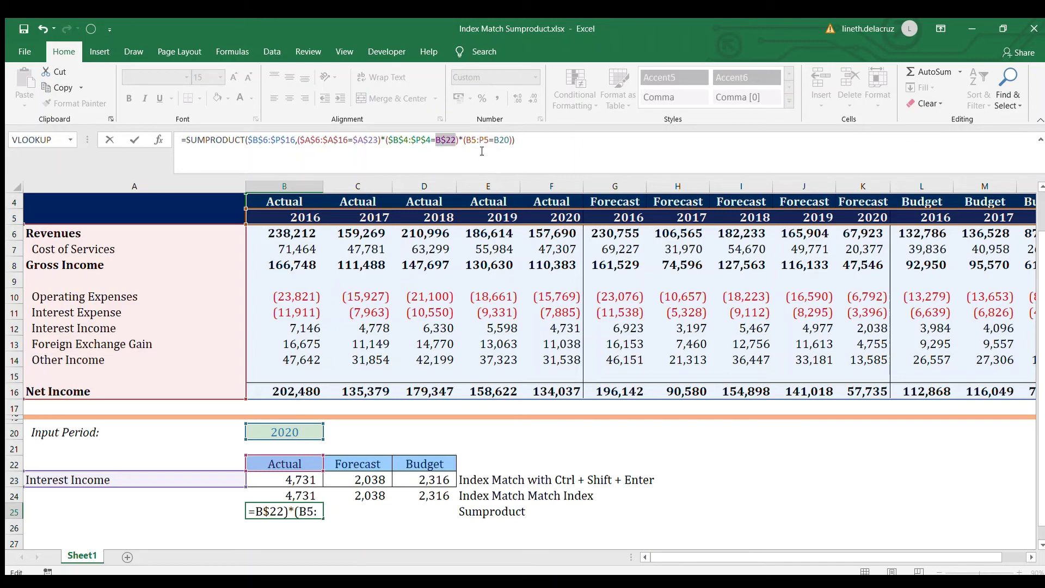
{"action": "left_click_drag", "start_coordinate": [467, 140], "coordinate": [488, 140]}
{"action": "key", "text": "F4"}
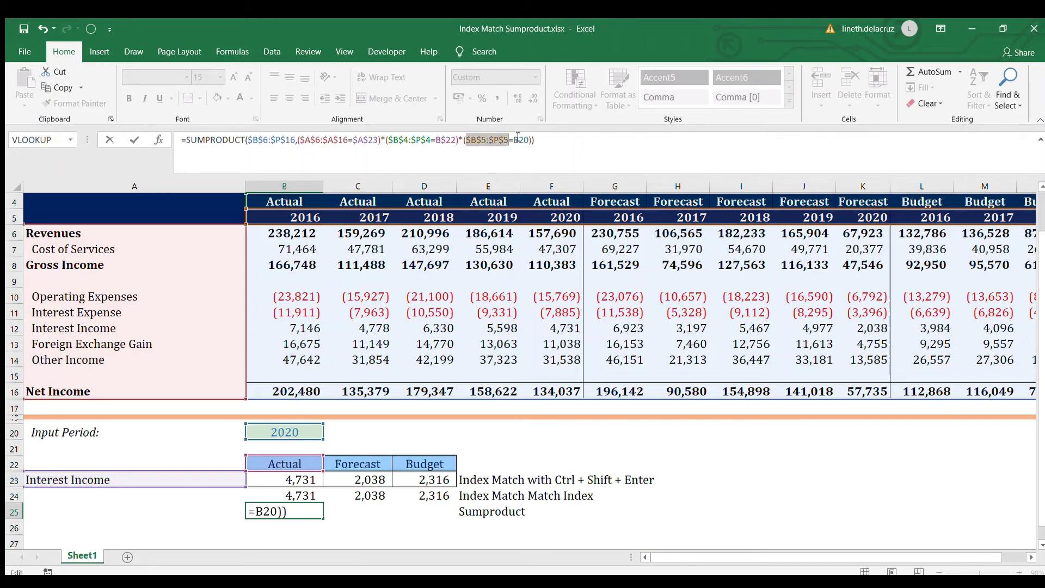
{"action": "left_click", "coordinate": [520, 140]}
{"action": "key", "text": "F4"}
Copy B25 into C25:D25, giving 4,731, 2,038 and 2,316.
{"action": "key", "text": "ctrl+Return"}
{"action": "key", "text": "ctrl+c"}
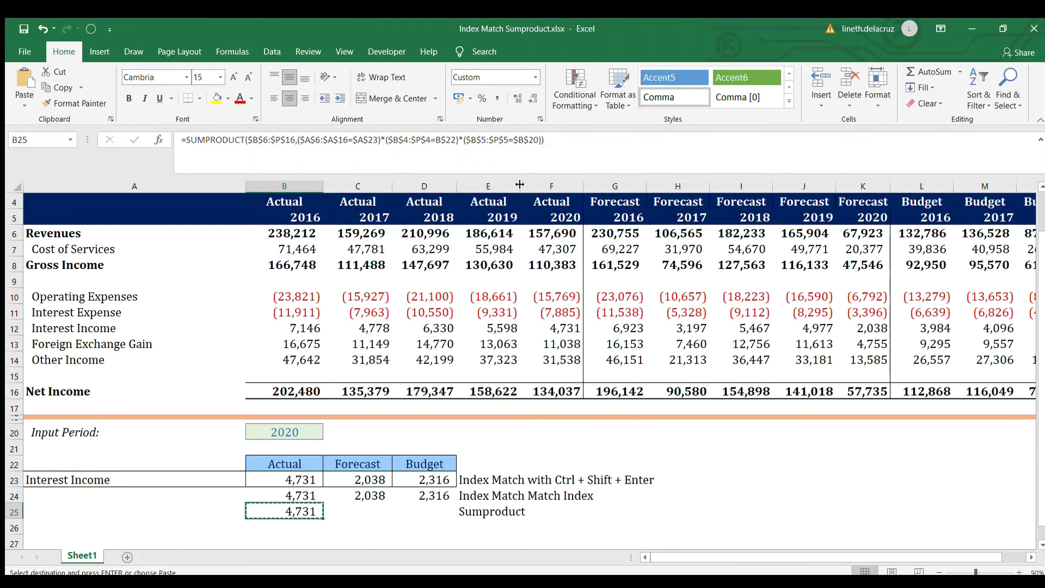
{"action": "key", "text": "shift+Right"}
{"action": "key", "text": "shift+Right"}
{"action": "key", "text": "ctrl+v"}
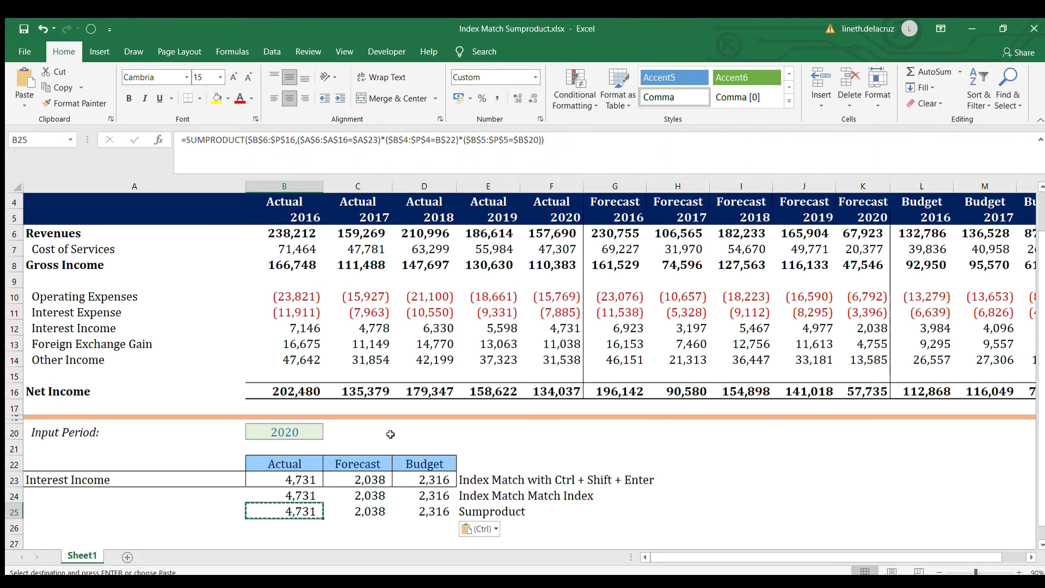
{"action": "scroll", "coordinate": [390, 434], "scroll_direction": "up", "scroll_amount": 1}
Change the Input Period in B20 to 2018.
{"action": "scroll", "coordinate": [390, 434], "scroll_direction": "down", "scroll_amount": 1}
{"action": "left_click", "coordinate": [292, 436]}
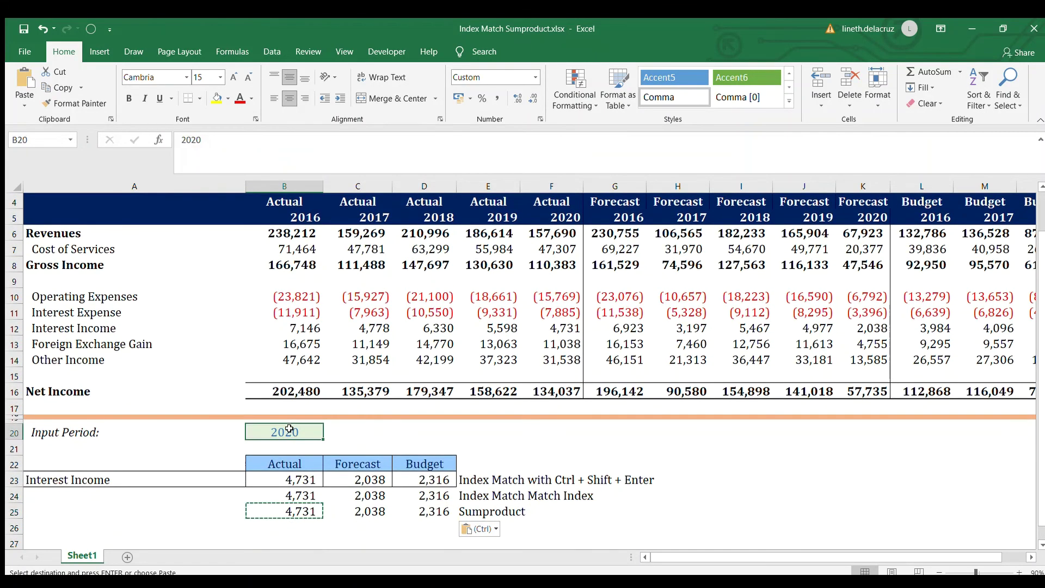
{"action": "type", "text": "2018"}
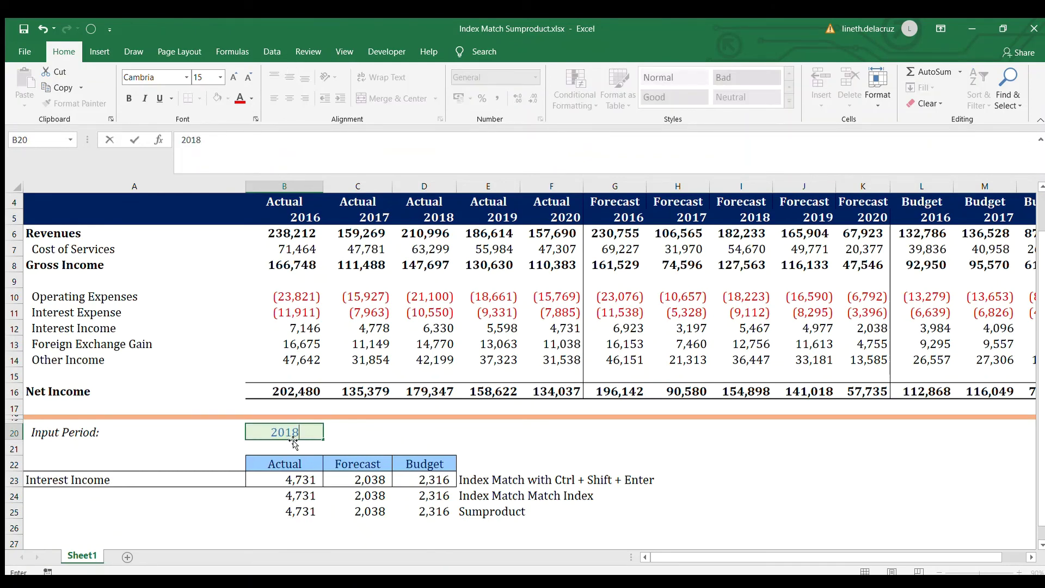
{"action": "key", "text": "Return"}
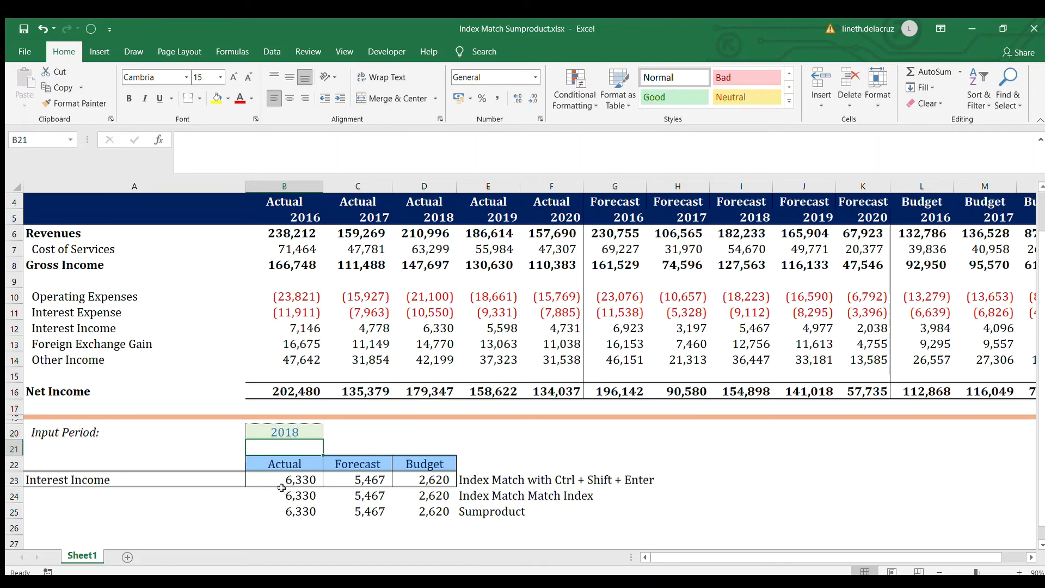
Check the results 6,330, 5,467 and 2,620 against source cells D12, I12 and N12.
{"action": "key", "text": "Down"}
{"action": "key", "text": "Down"}
{"action": "key", "text": "Down"}
{"action": "left_click", "coordinate": [433, 326]}
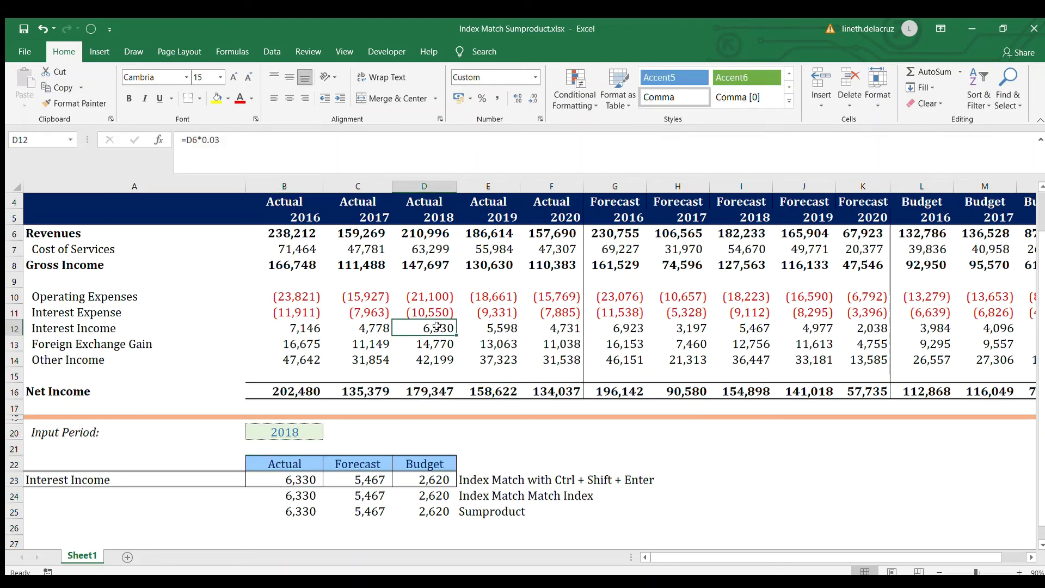
{"action": "left_click", "coordinate": [768, 330]}
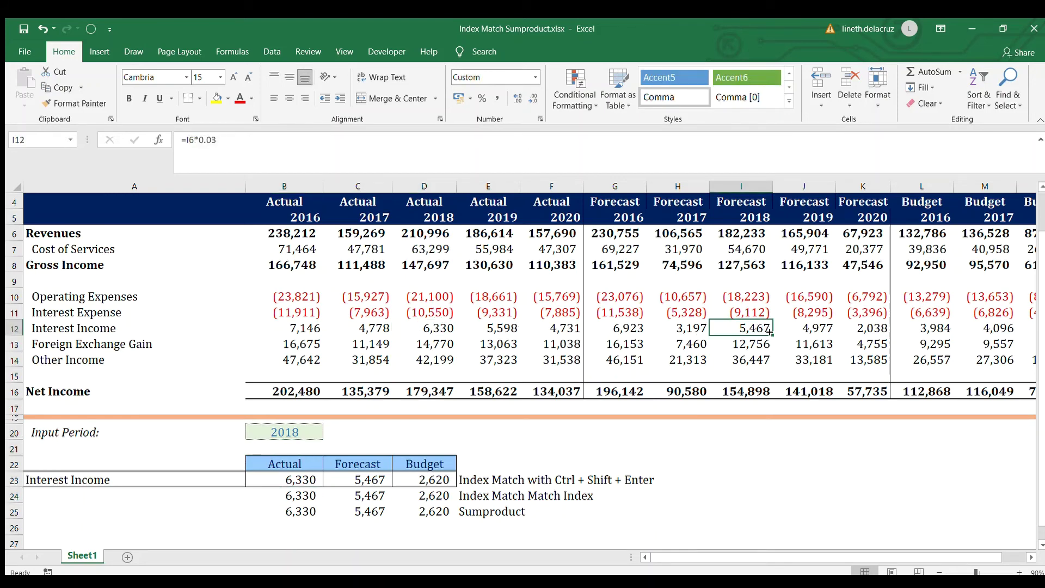
{"action": "left_click", "coordinate": [1002, 330]}
{"action": "key", "text": "Right"}
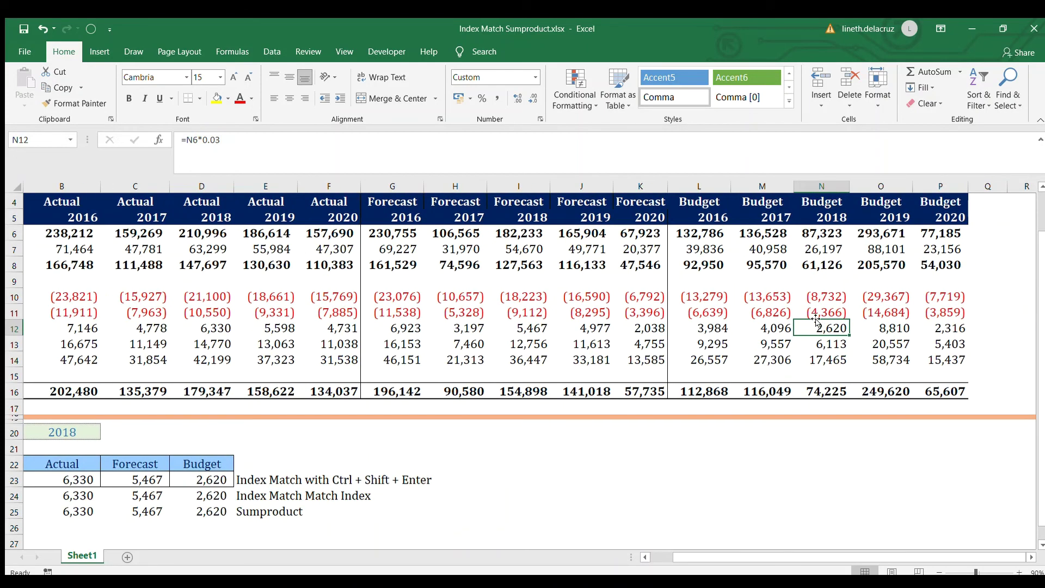
Hide row 4, which holds the repeated Actual/Forecast/Budget labels above the years.
{"action": "left_click_drag", "start_coordinate": [751, 557], "coordinate": [728, 557]}
{"action": "scroll", "coordinate": [428, 517], "scroll_direction": "up", "scroll_amount": 1}
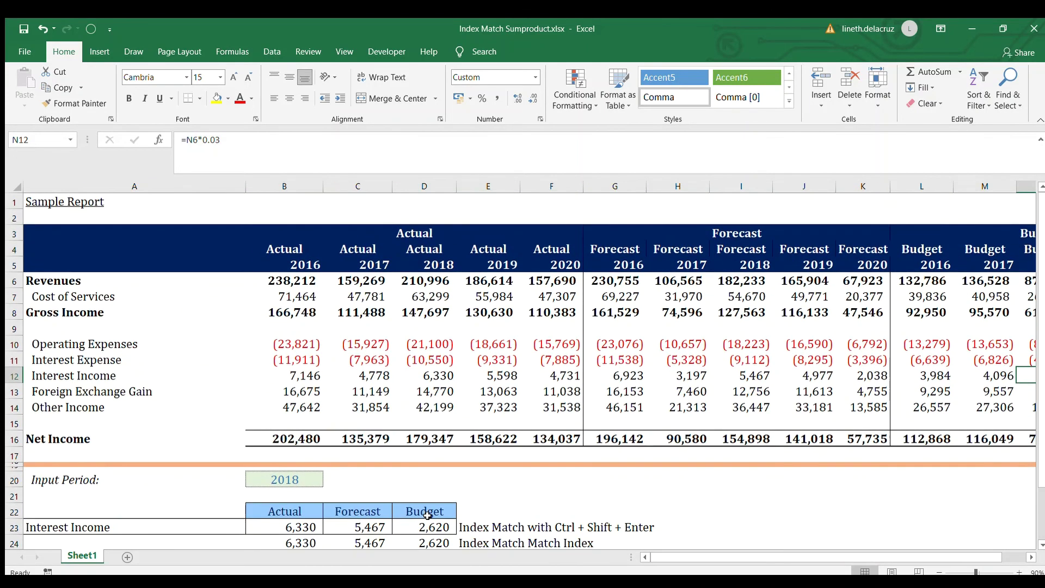
{"action": "left_click", "coordinate": [290, 251]}
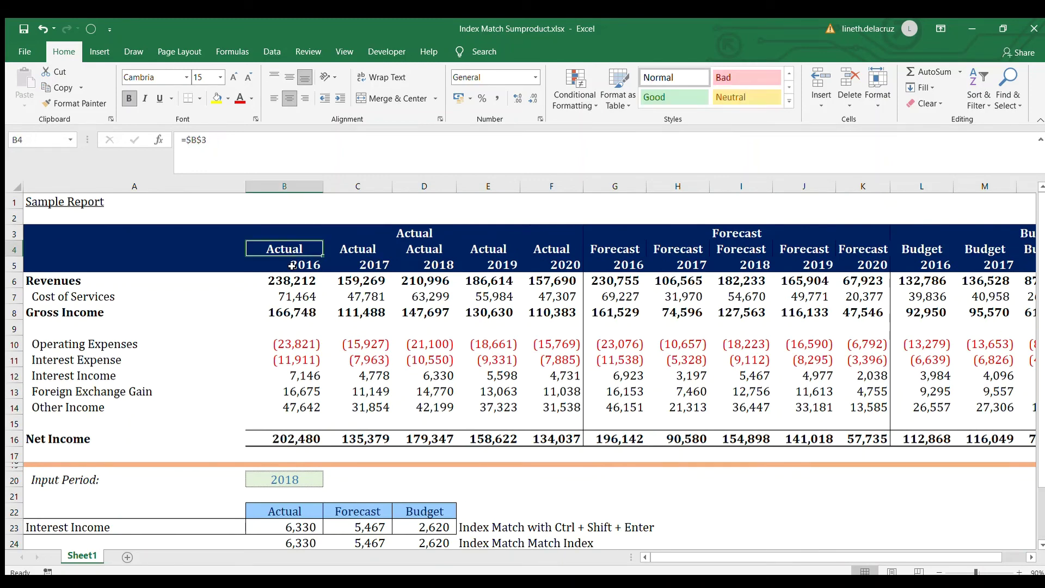
{"action": "key", "text": "ctrl+shift+Right"}
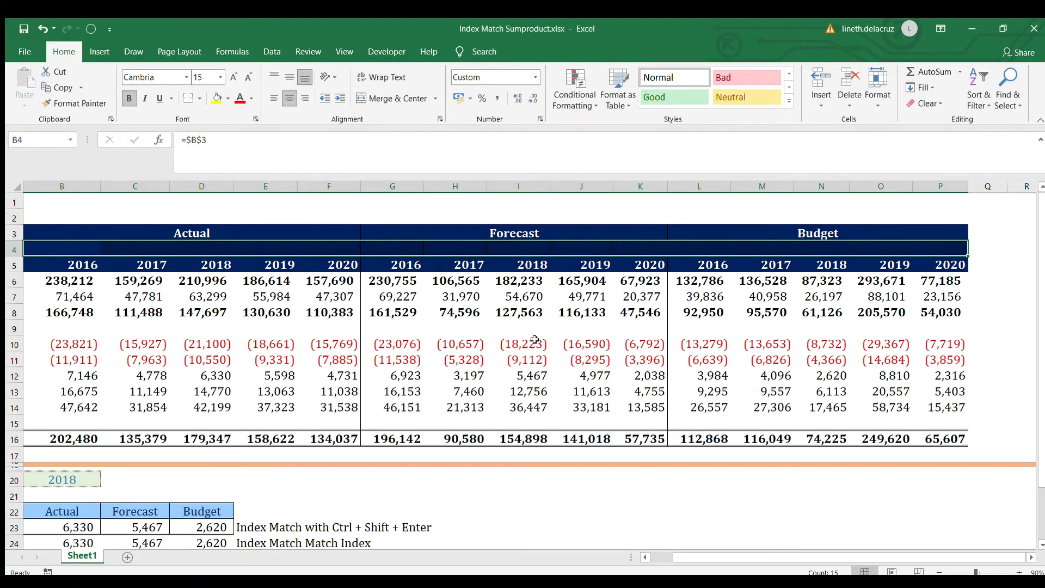
{"action": "left_click", "coordinate": [14, 249]}
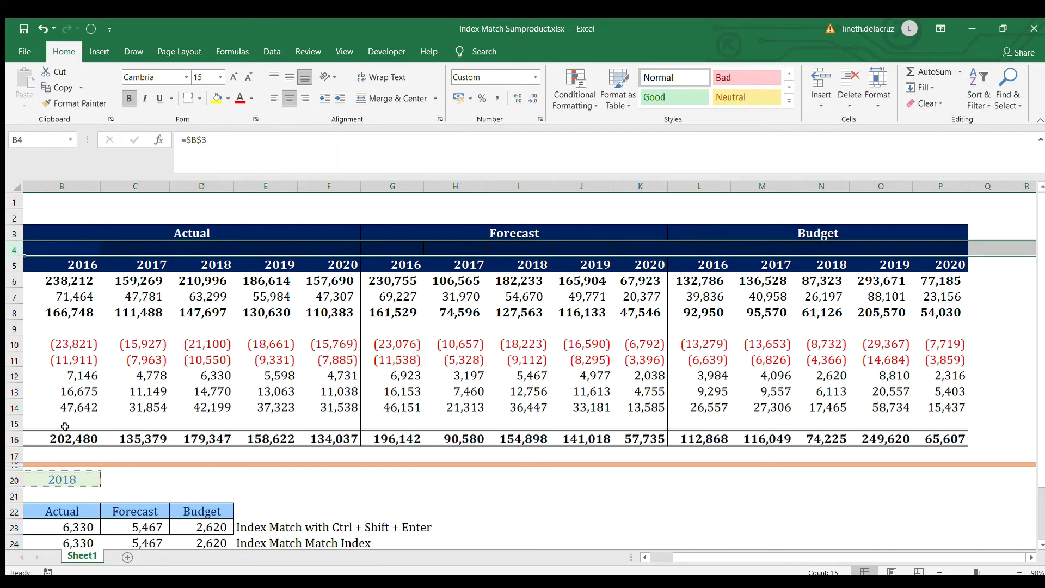
{"action": "key", "text": "ctrl+9"}
{"action": "left_click", "coordinate": [201, 408]}
{"action": "scroll", "coordinate": [675, 547], "scroll_direction": "left", "scroll_amount": 1}
{"action": "scroll", "coordinate": [544, 517], "scroll_direction": "down", "scroll_amount": 1}
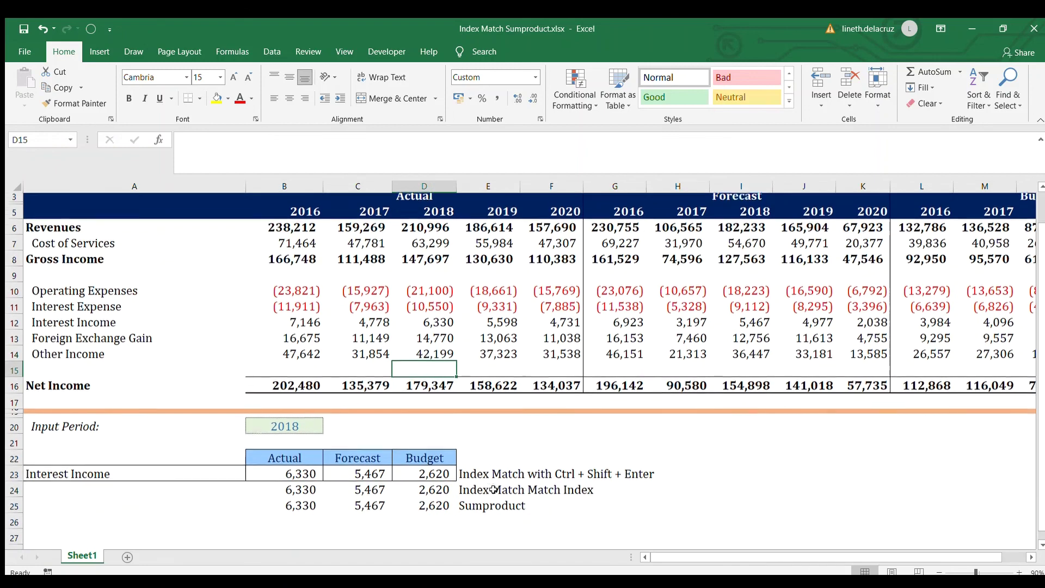
{"action": "scroll", "coordinate": [493, 490], "scroll_direction": "up", "scroll_amount": 1}
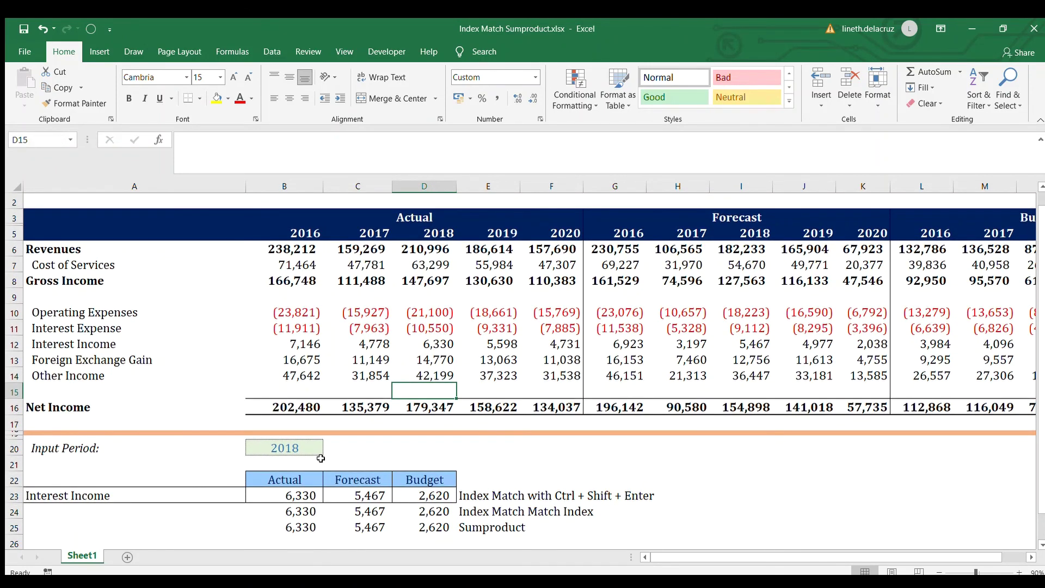